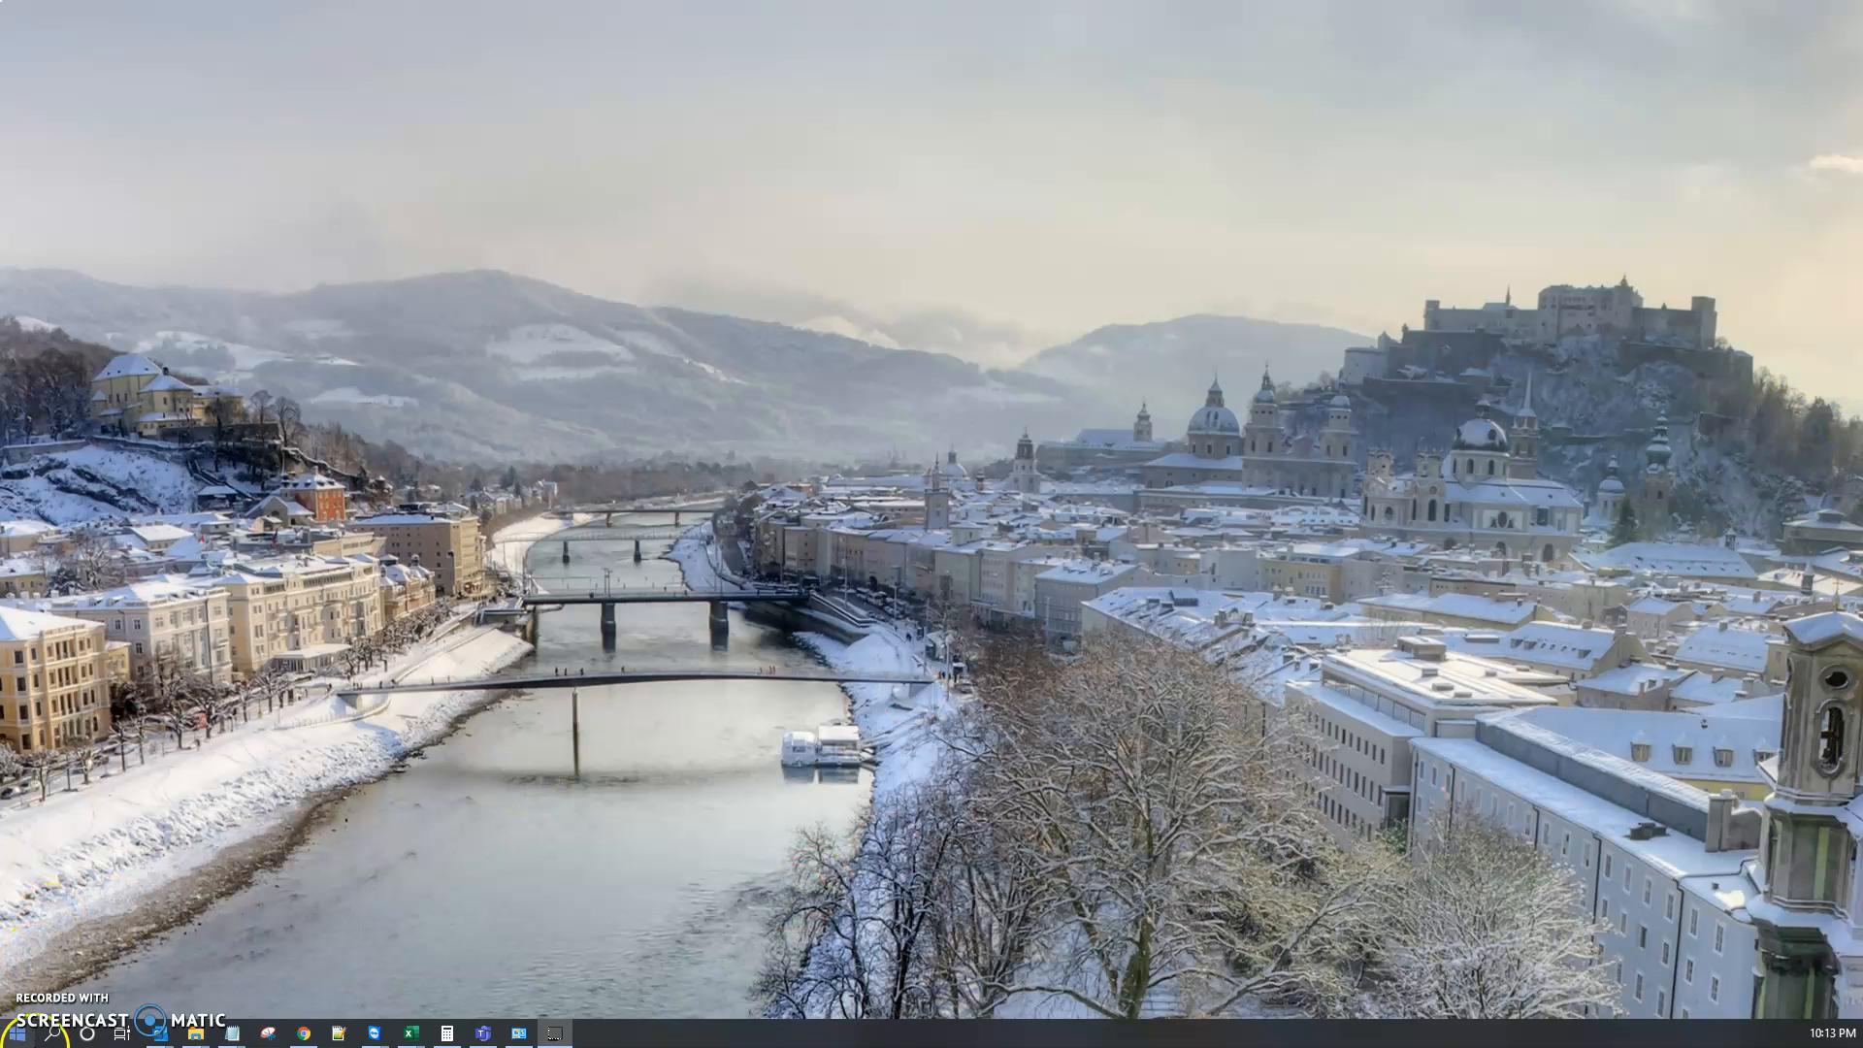
Step: Search the Start menu for control and open Control Panel
{"action": "left_click", "coordinate": [20, 1038]}
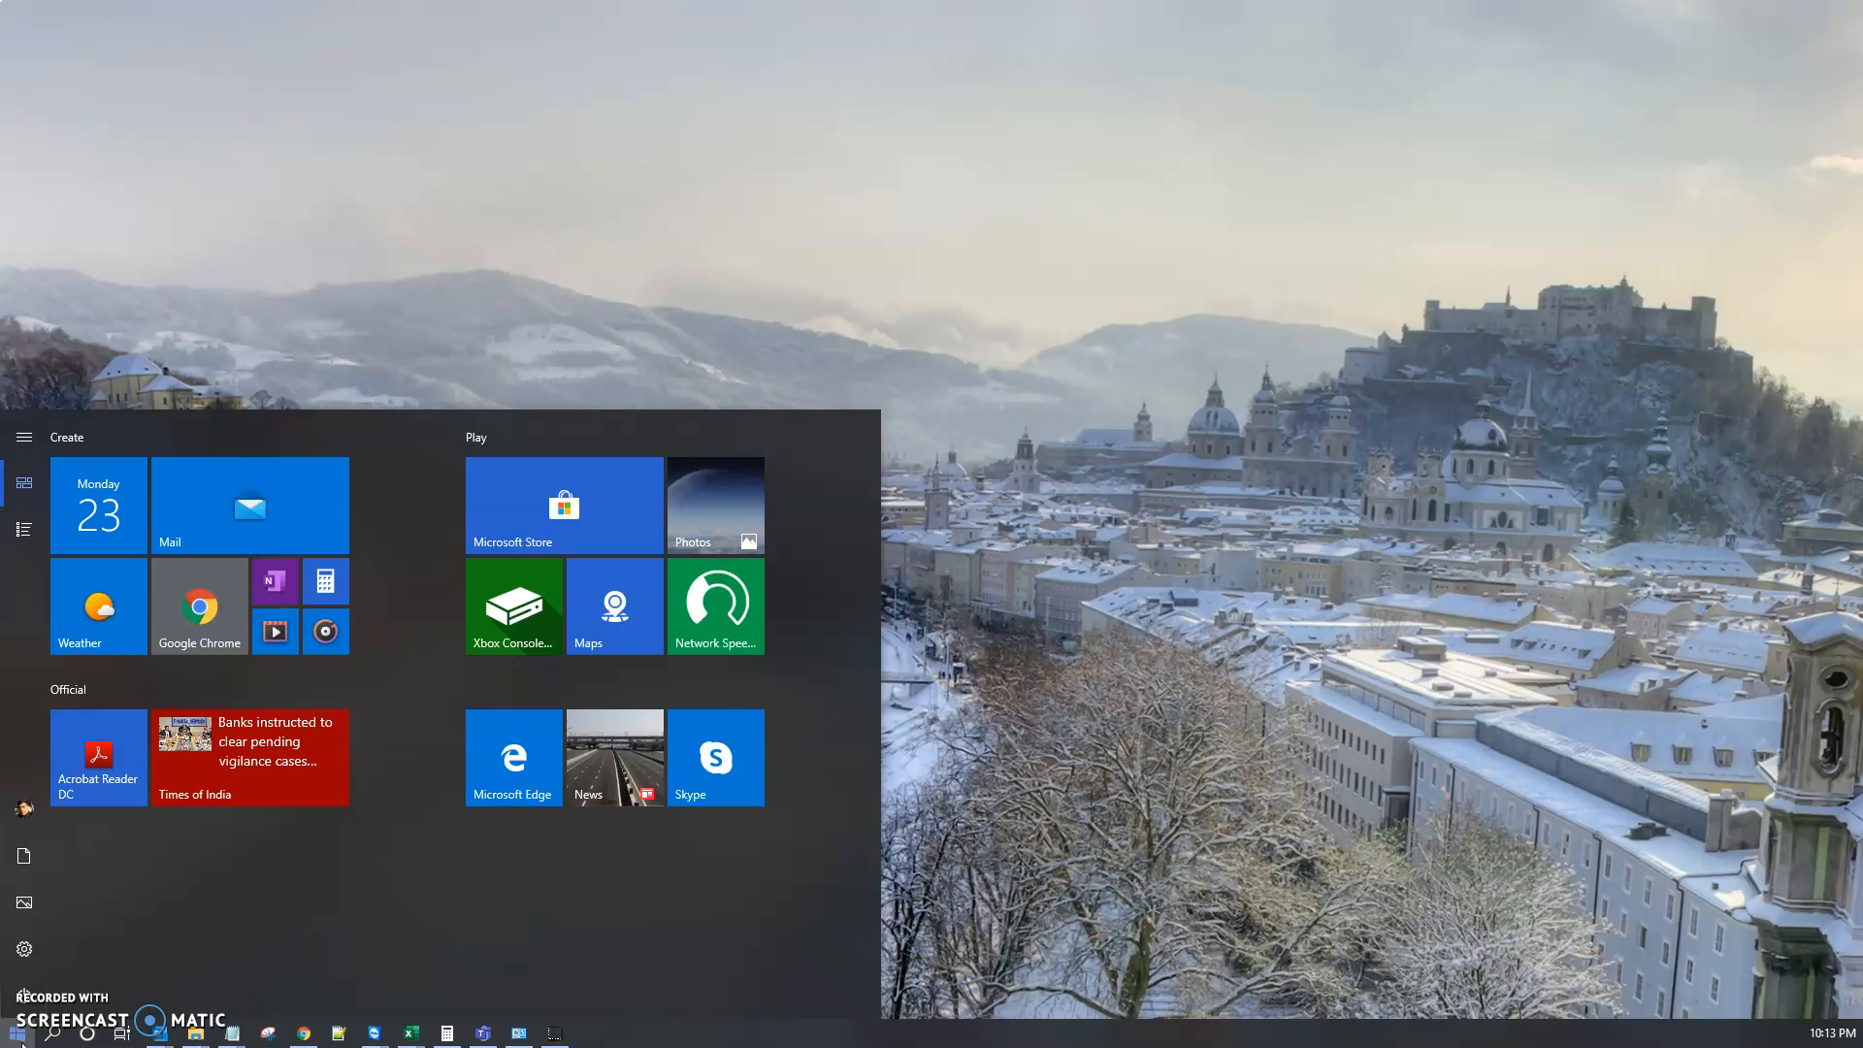
{"action": "type", "text": "contr"}
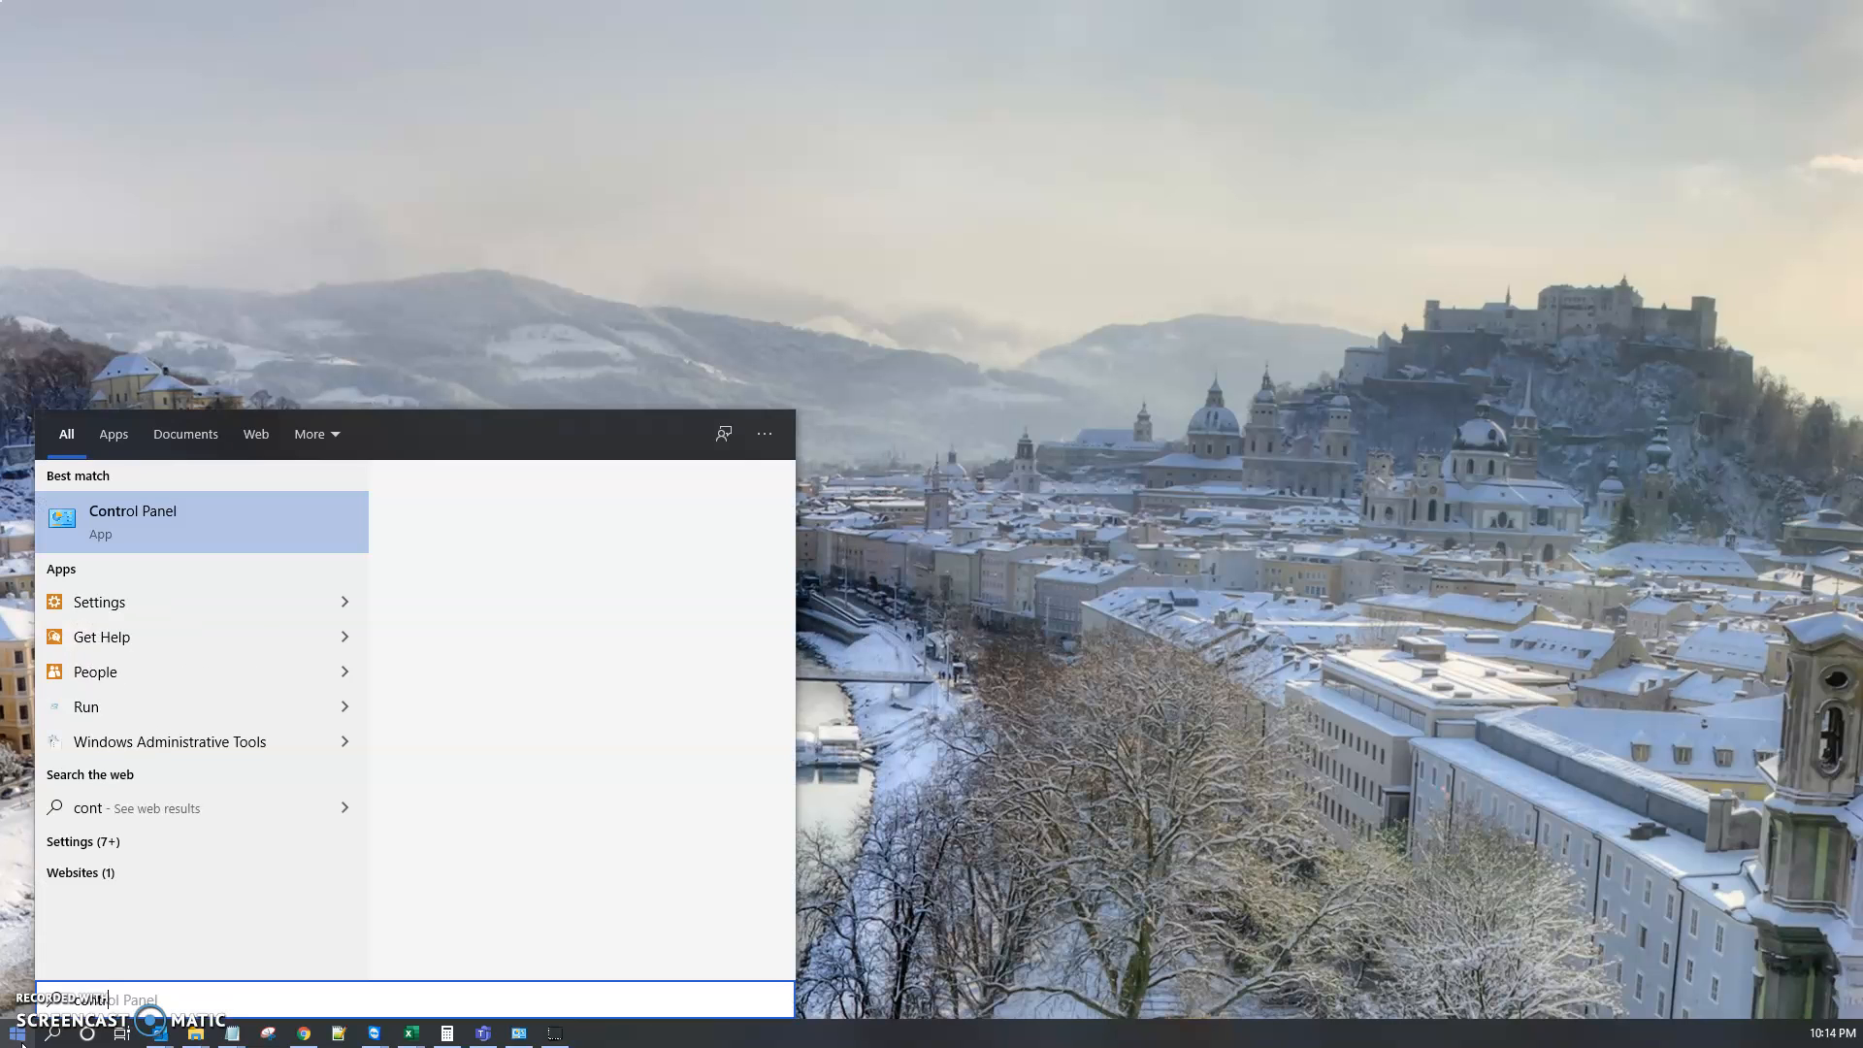
{"action": "type", "text": "ol"}
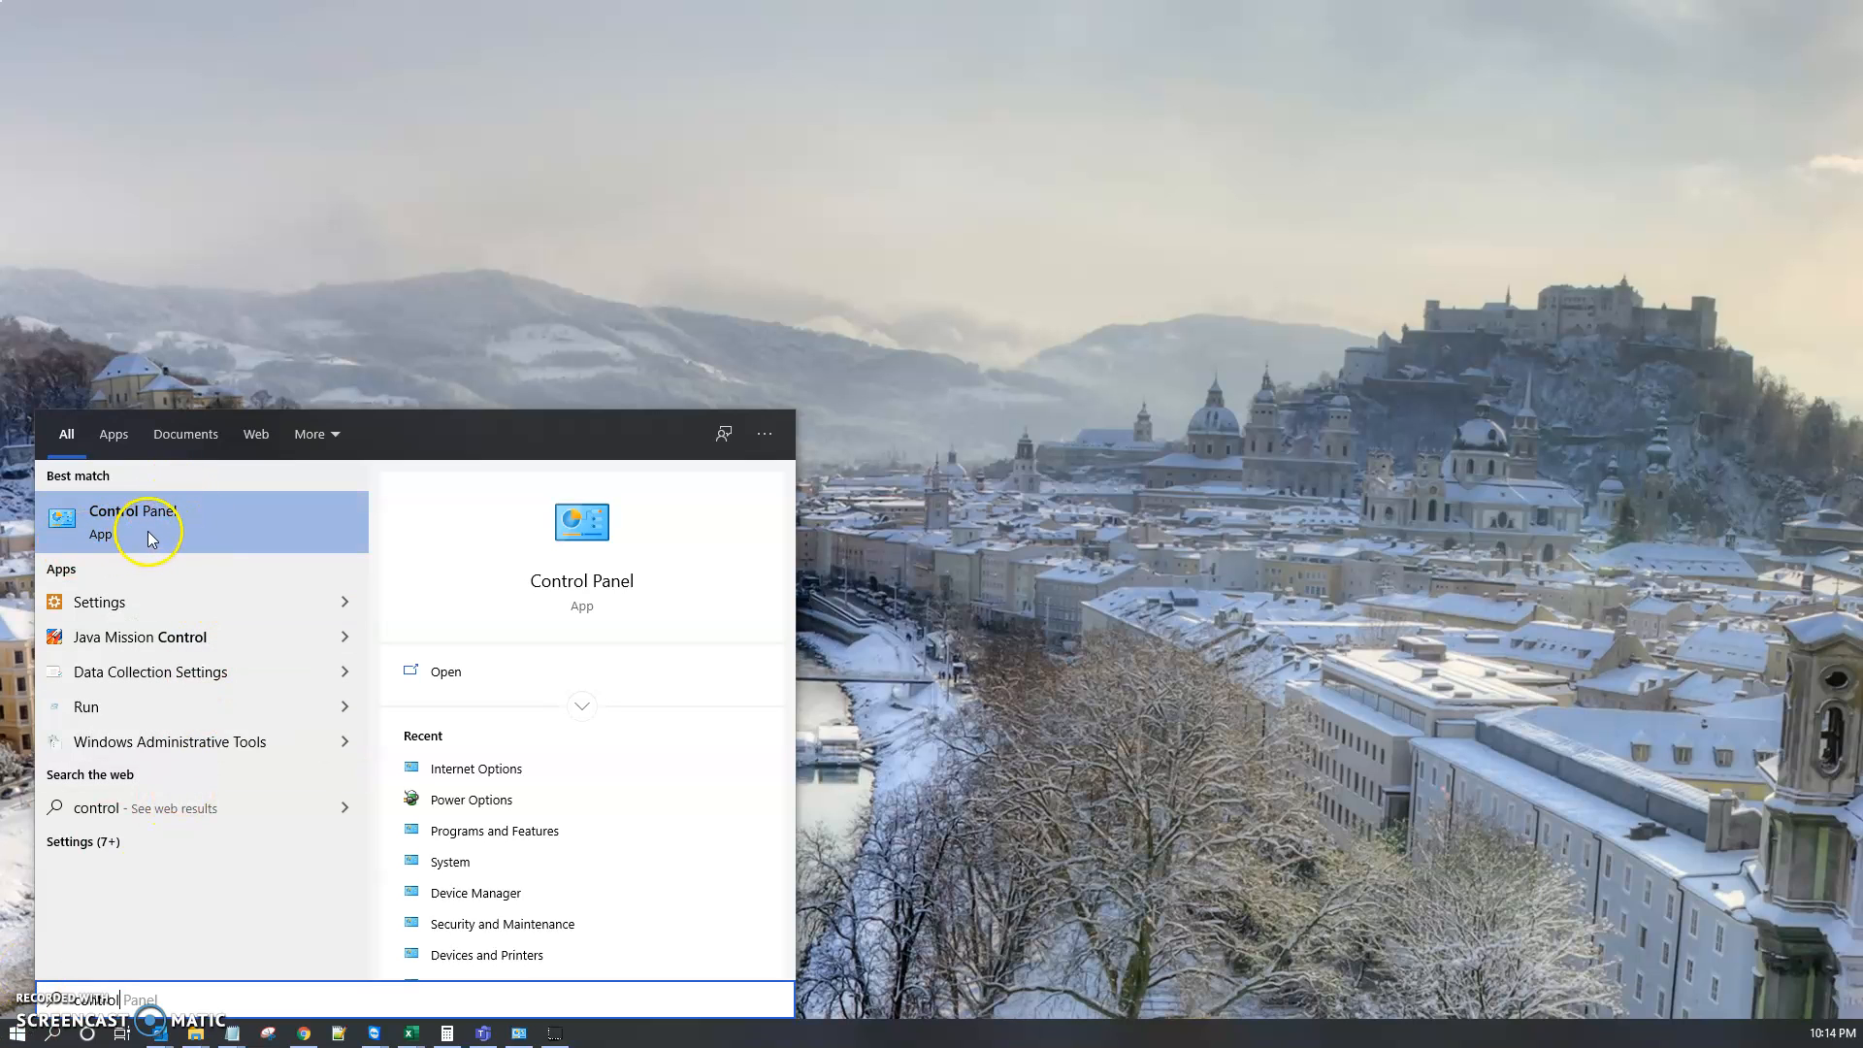
{"action": "left_click", "coordinate": [171, 518]}
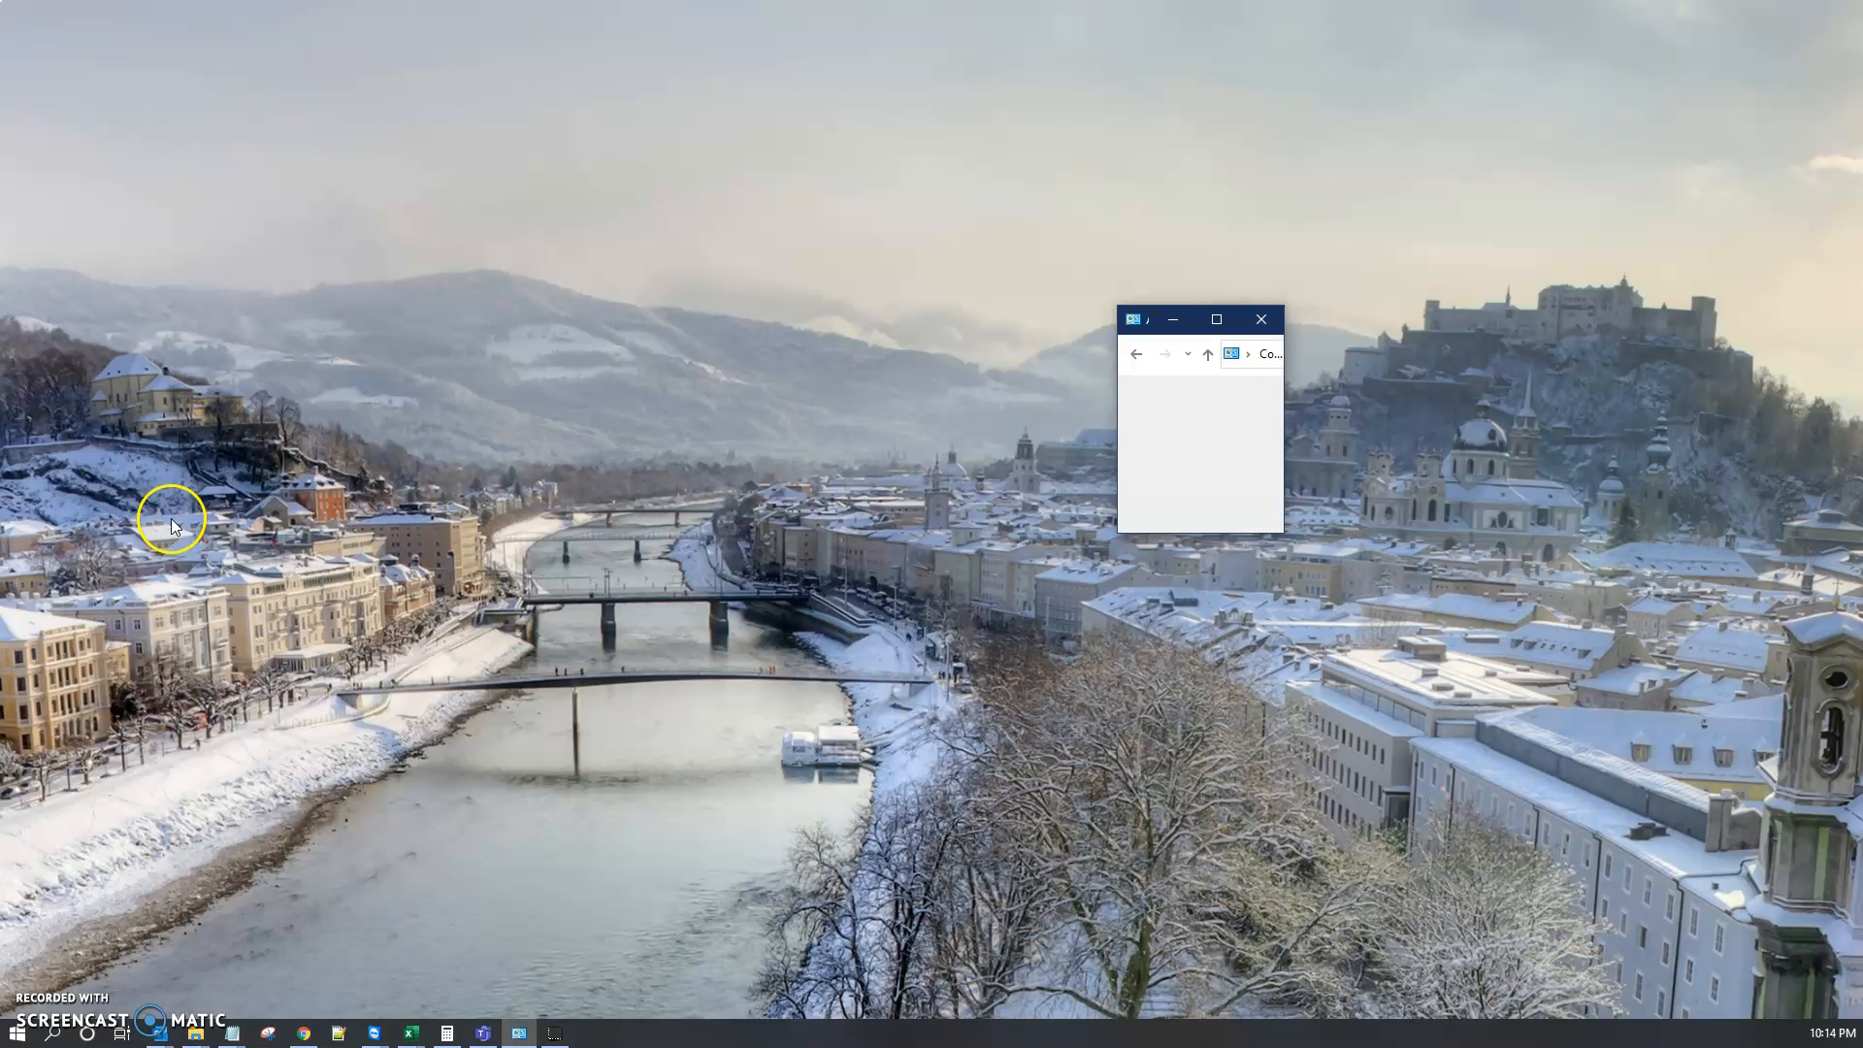
Step: Maximize the Control Panel window and open Internet Options
{"action": "left_click", "coordinate": [1217, 319]}
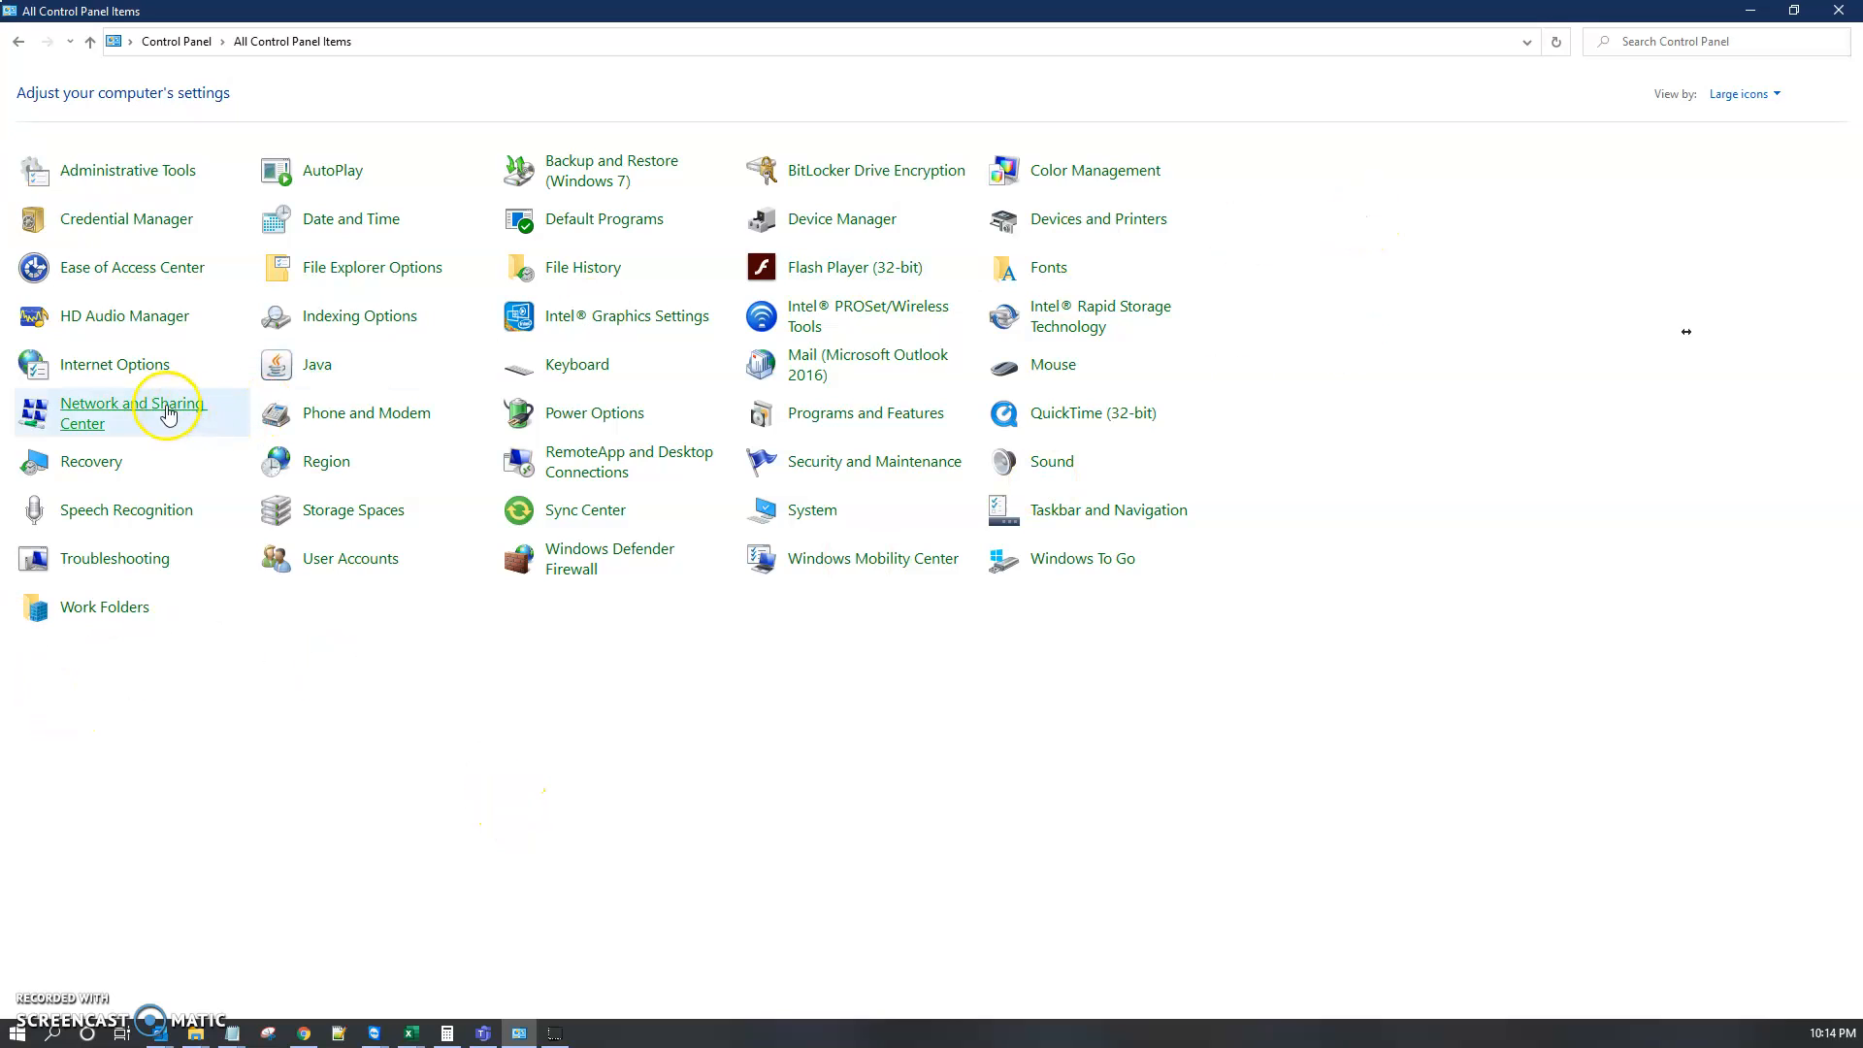
{"action": "left_click", "coordinate": [140, 381]}
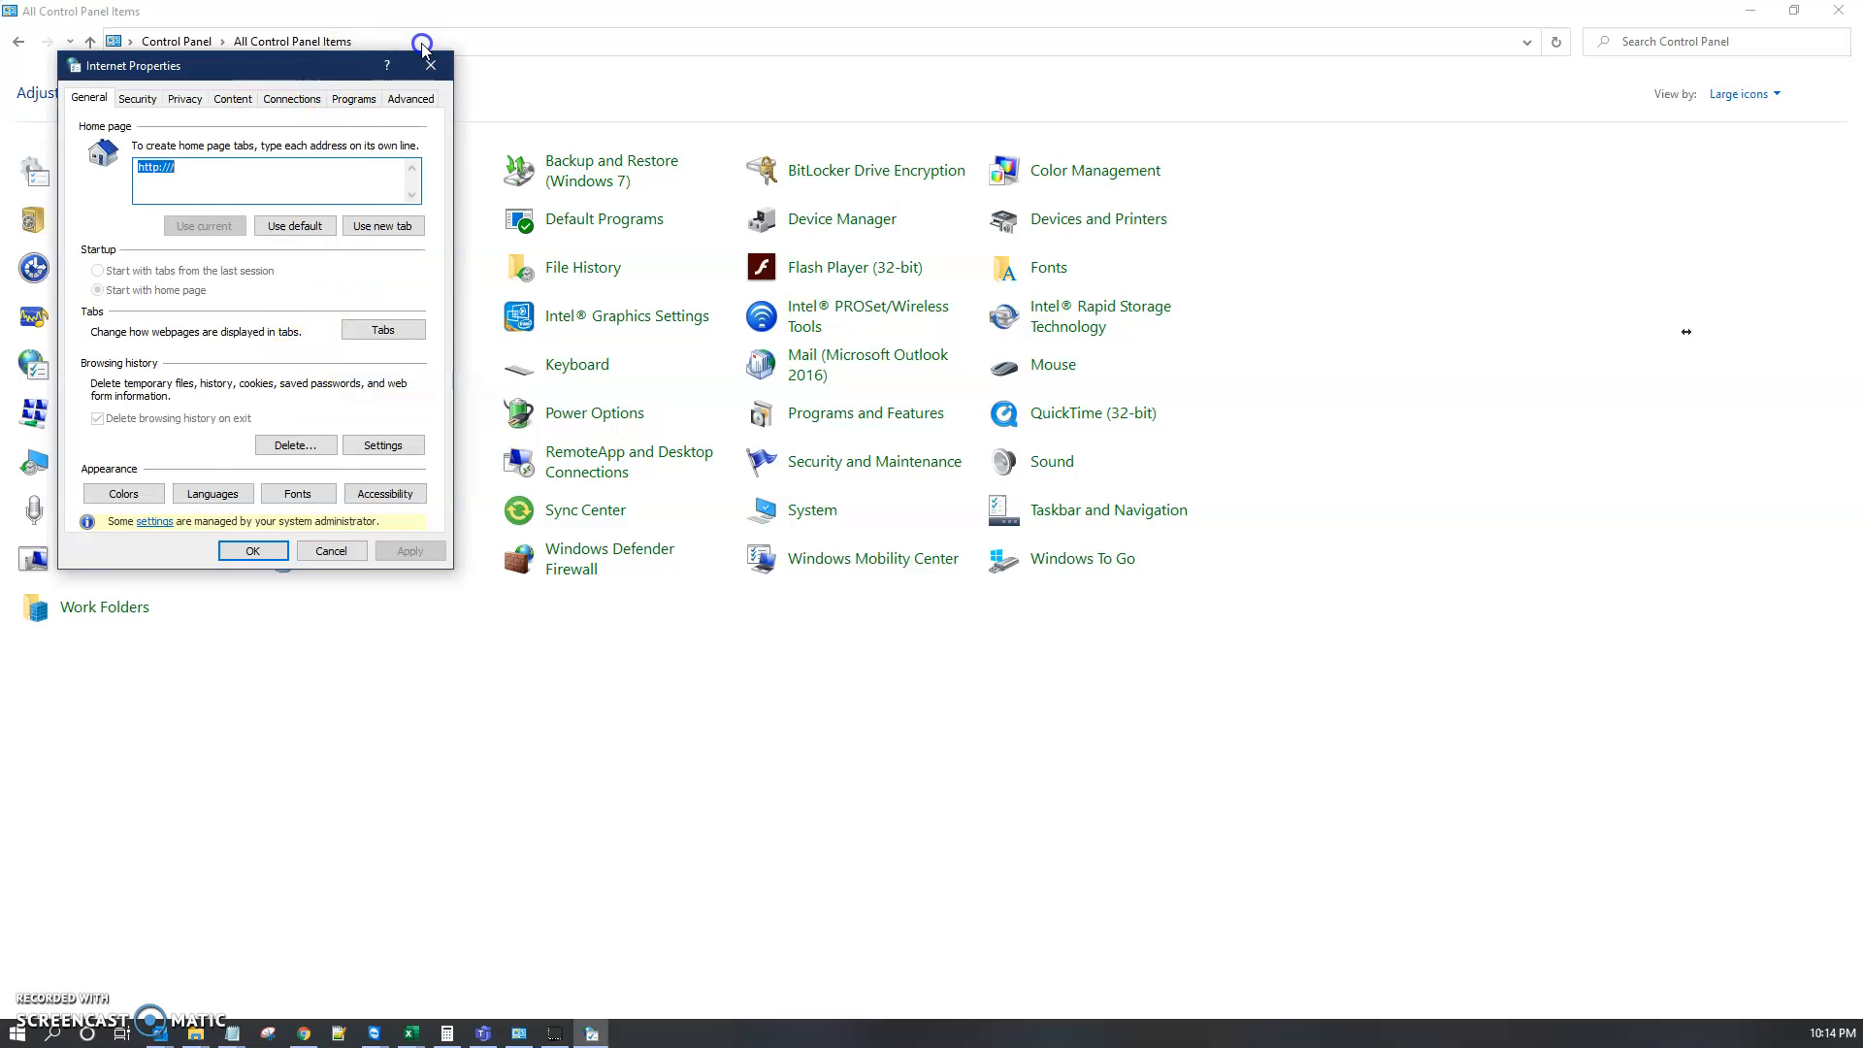
{"action": "left_click_drag", "start_coordinate": [322, 69], "coordinate": [385, 59]}
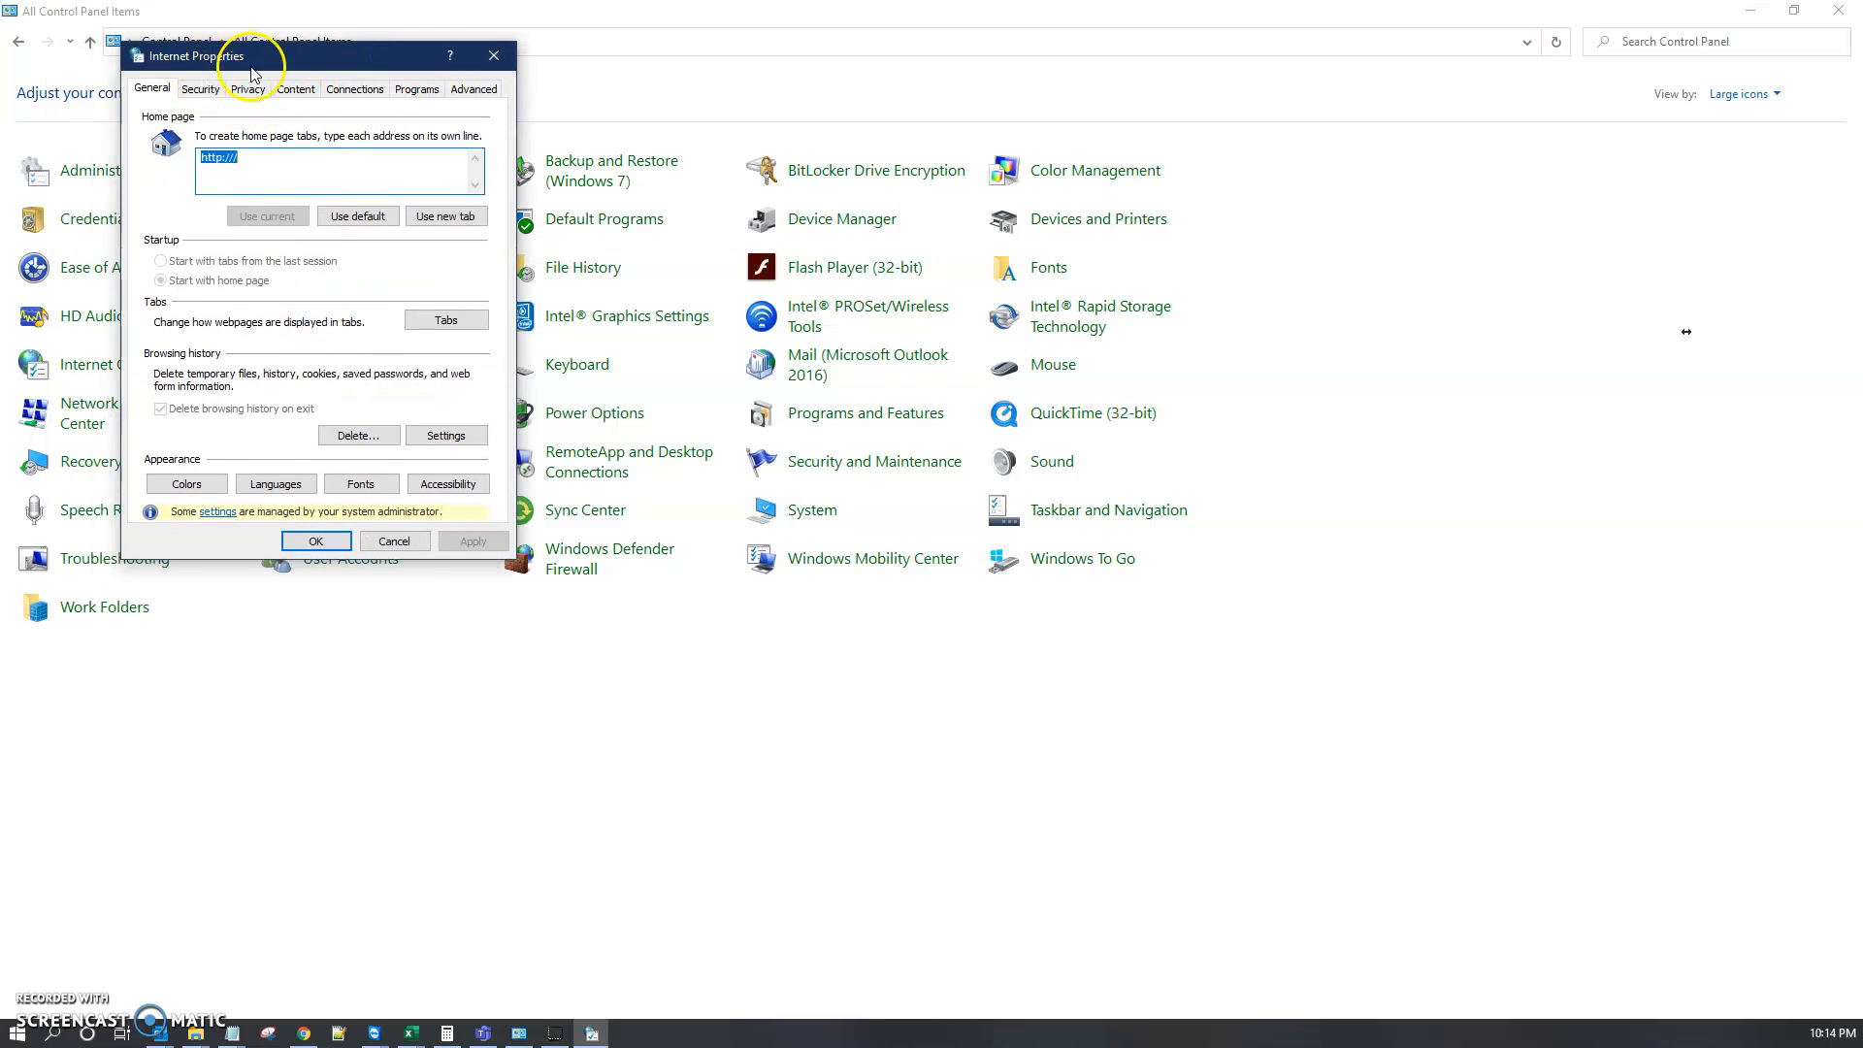
Step: Browse through each tab of the Internet Properties dialog
{"action": "left_click", "coordinate": [194, 88]}
{"action": "left_click", "coordinate": [171, 89]}
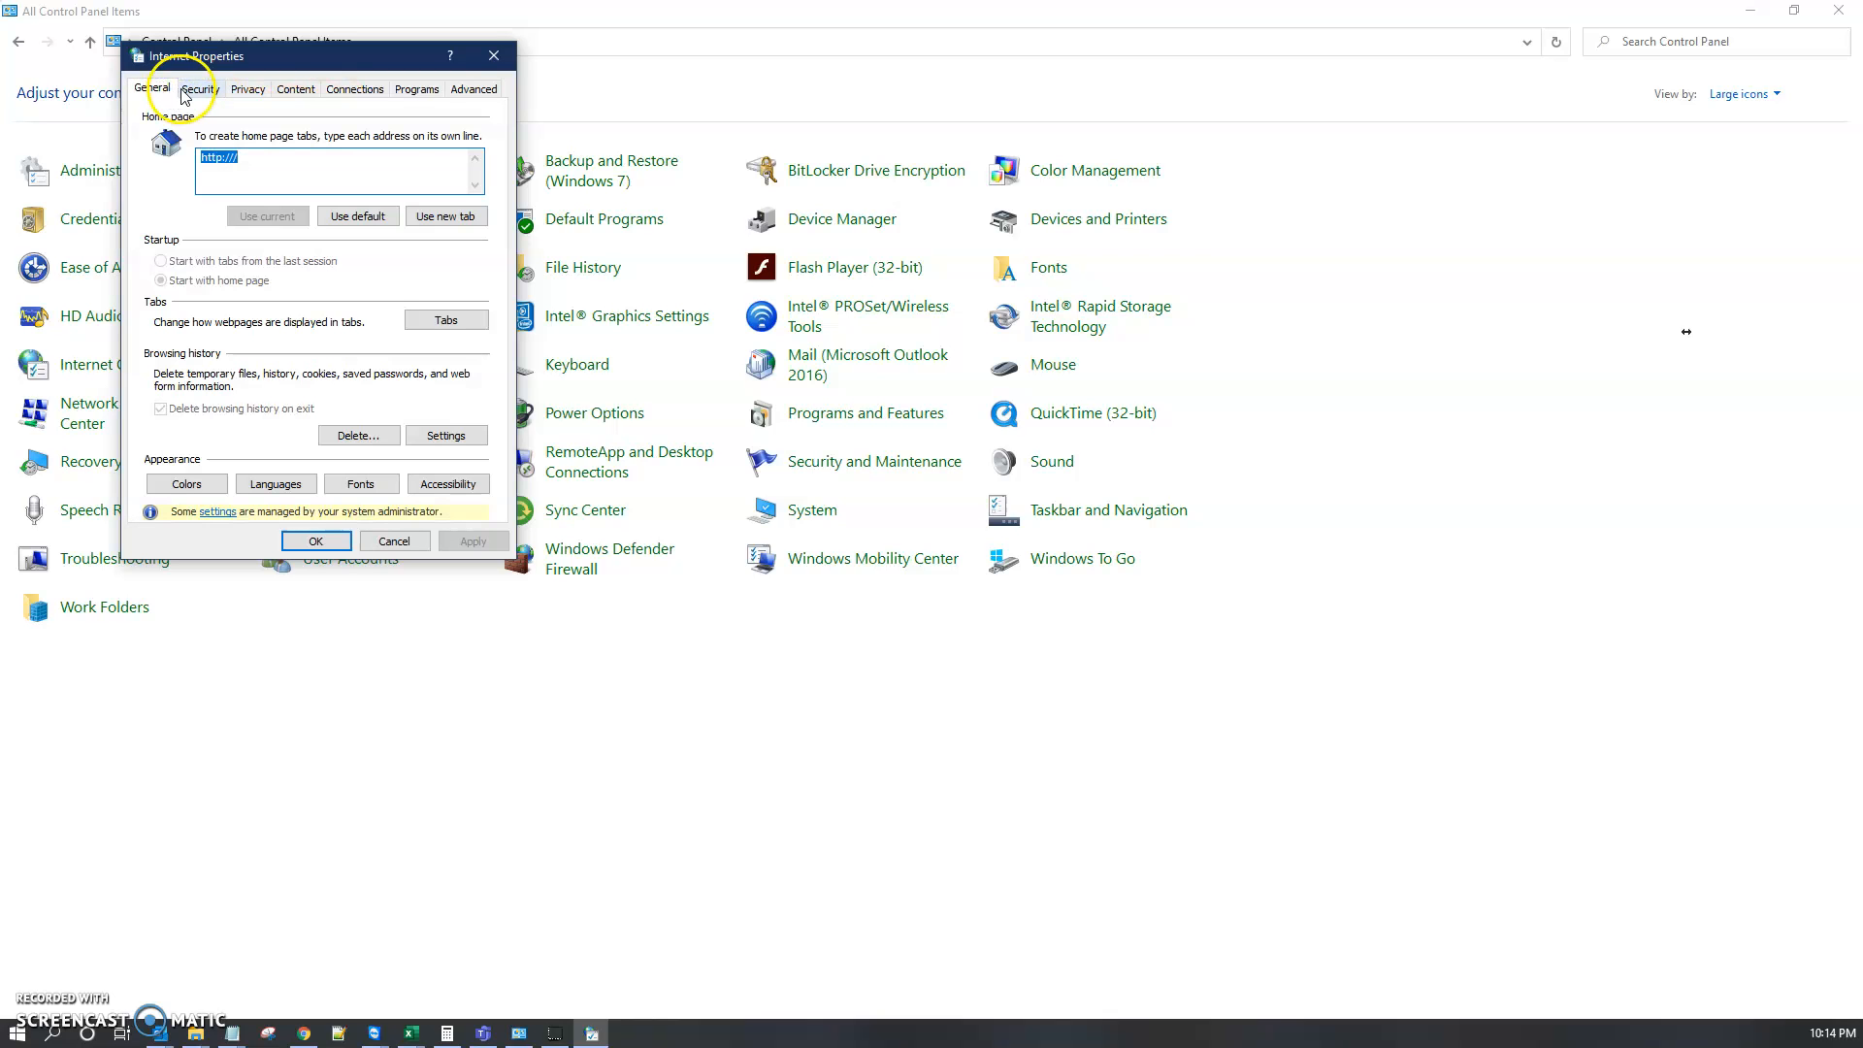
{"action": "left_click", "coordinate": [201, 88]}
{"action": "left_click", "coordinate": [251, 88]}
{"action": "left_click", "coordinate": [296, 88]}
{"action": "left_click", "coordinate": [355, 88]}
{"action": "left_click", "coordinate": [417, 89]}
{"action": "left_click", "coordinate": [452, 90]}
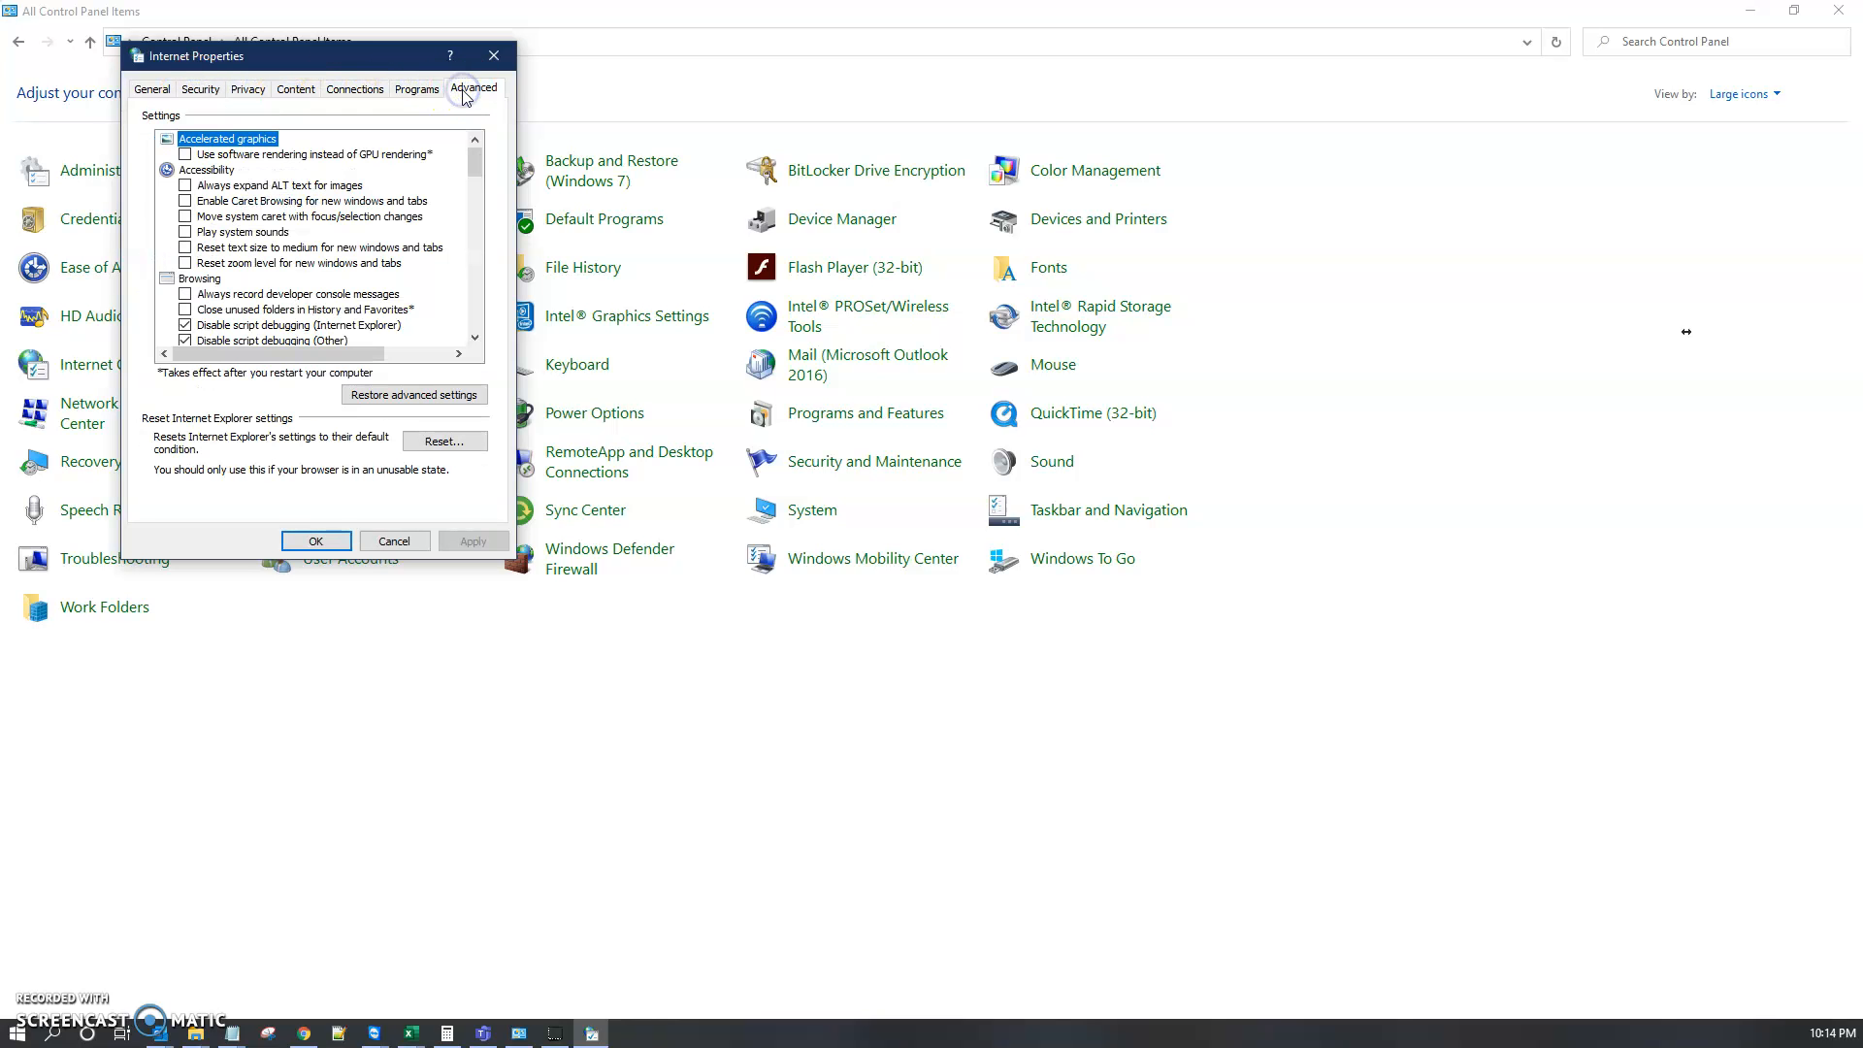
{"action": "left_click", "coordinate": [326, 68]}
{"action": "left_click_drag", "start_coordinate": [326, 66], "coordinate": [364, 64]}
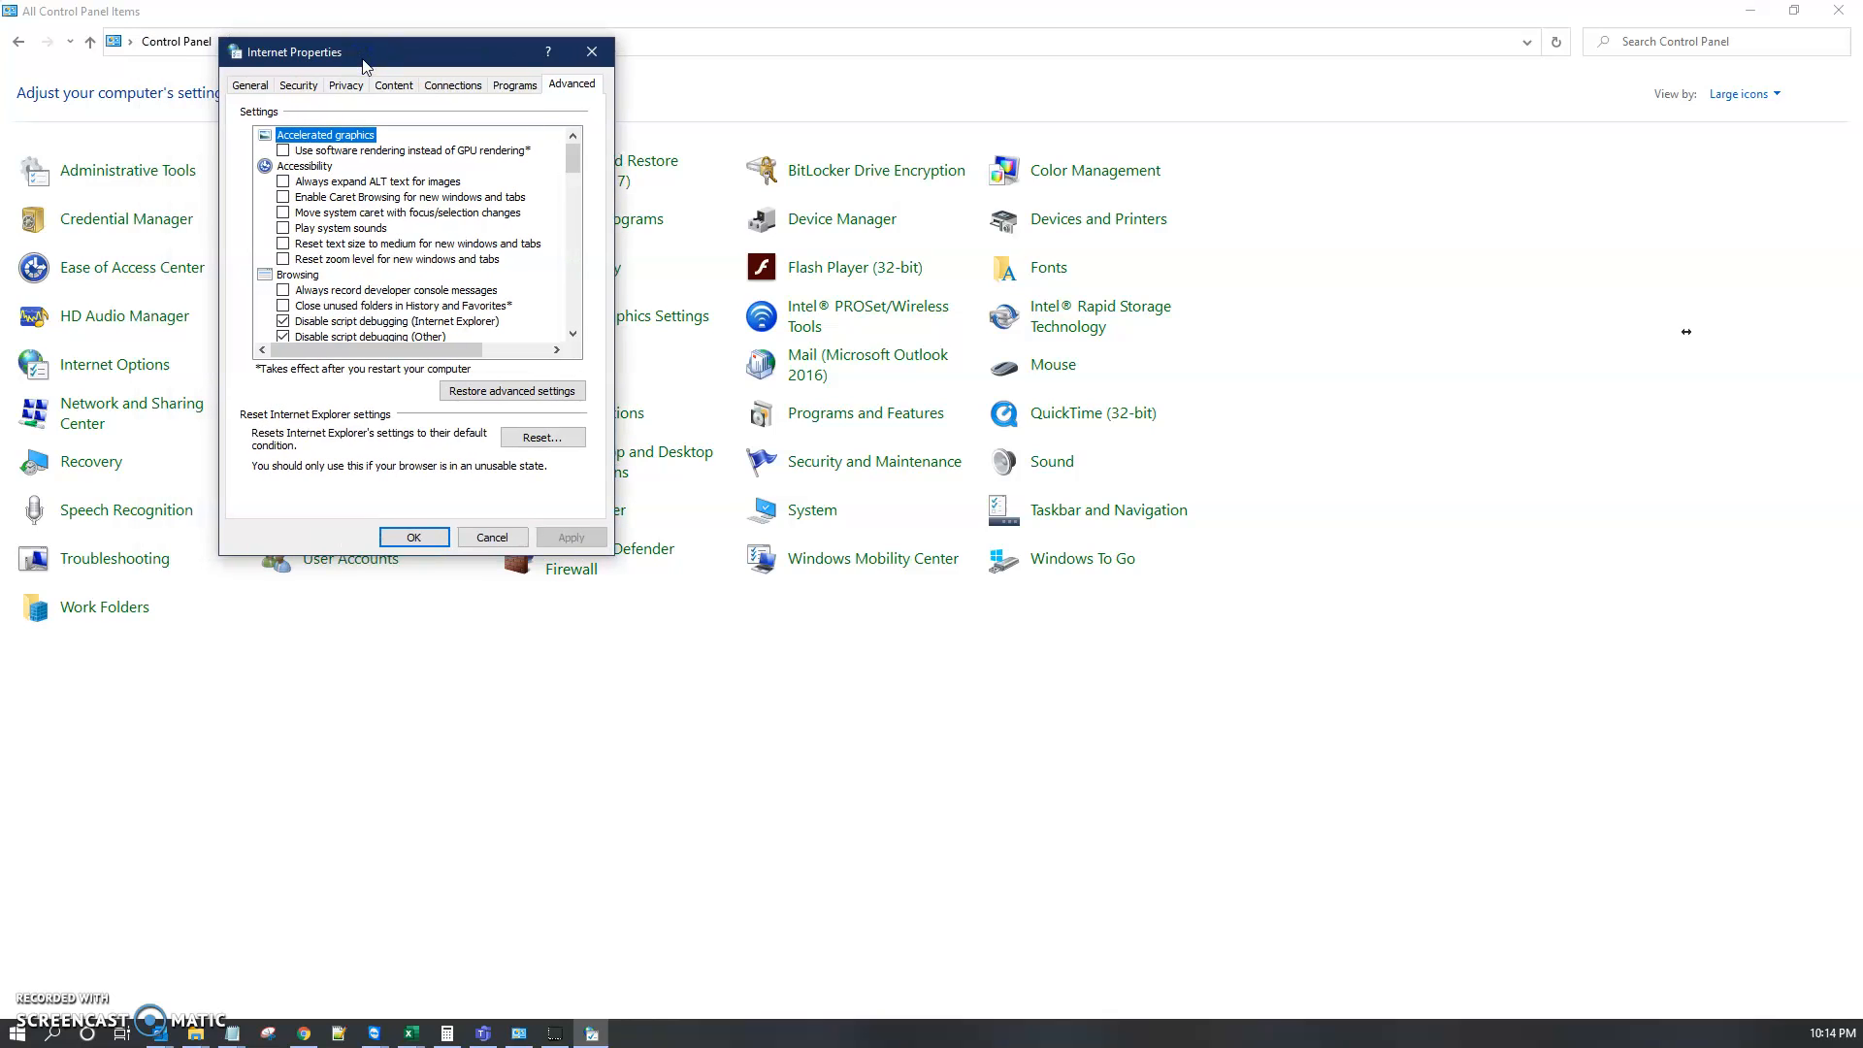
Step: Open the LAN settings from the Connections tab and enable a proxy server for the LAN
{"action": "left_click", "coordinate": [452, 87]}
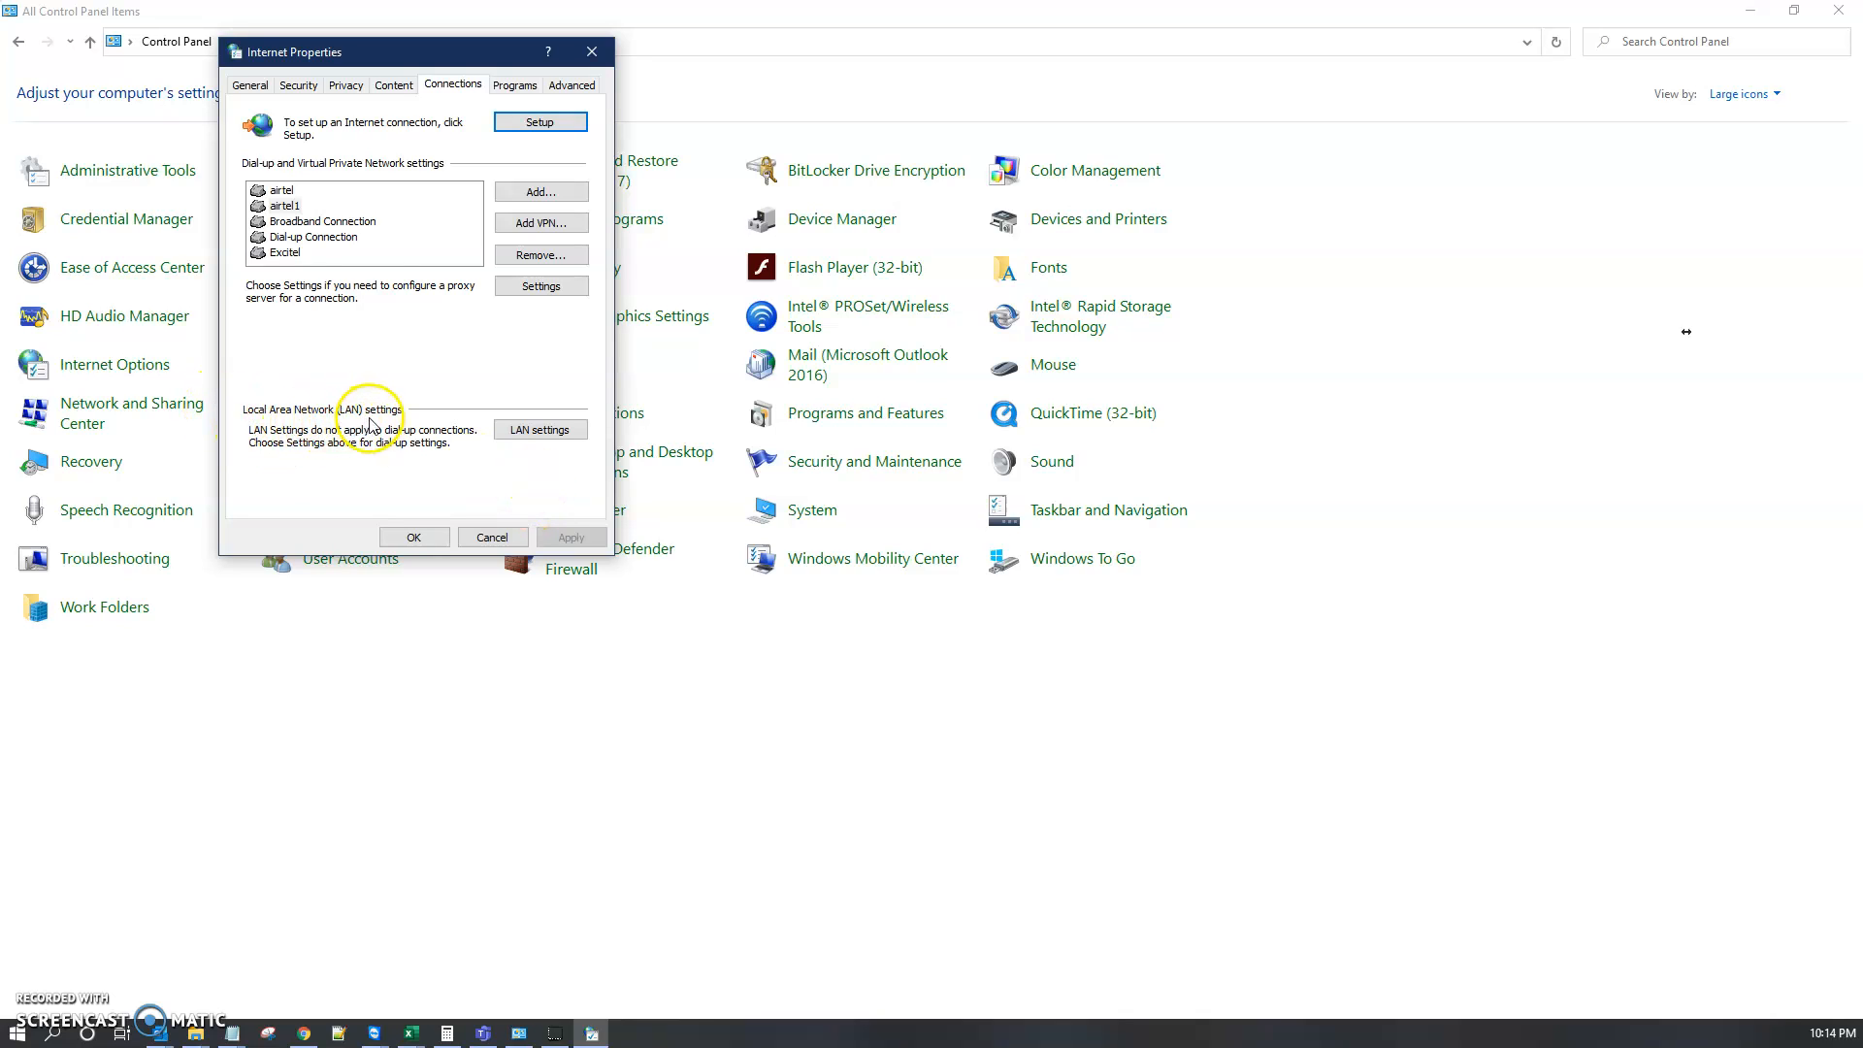
{"action": "left_click", "coordinate": [536, 433]}
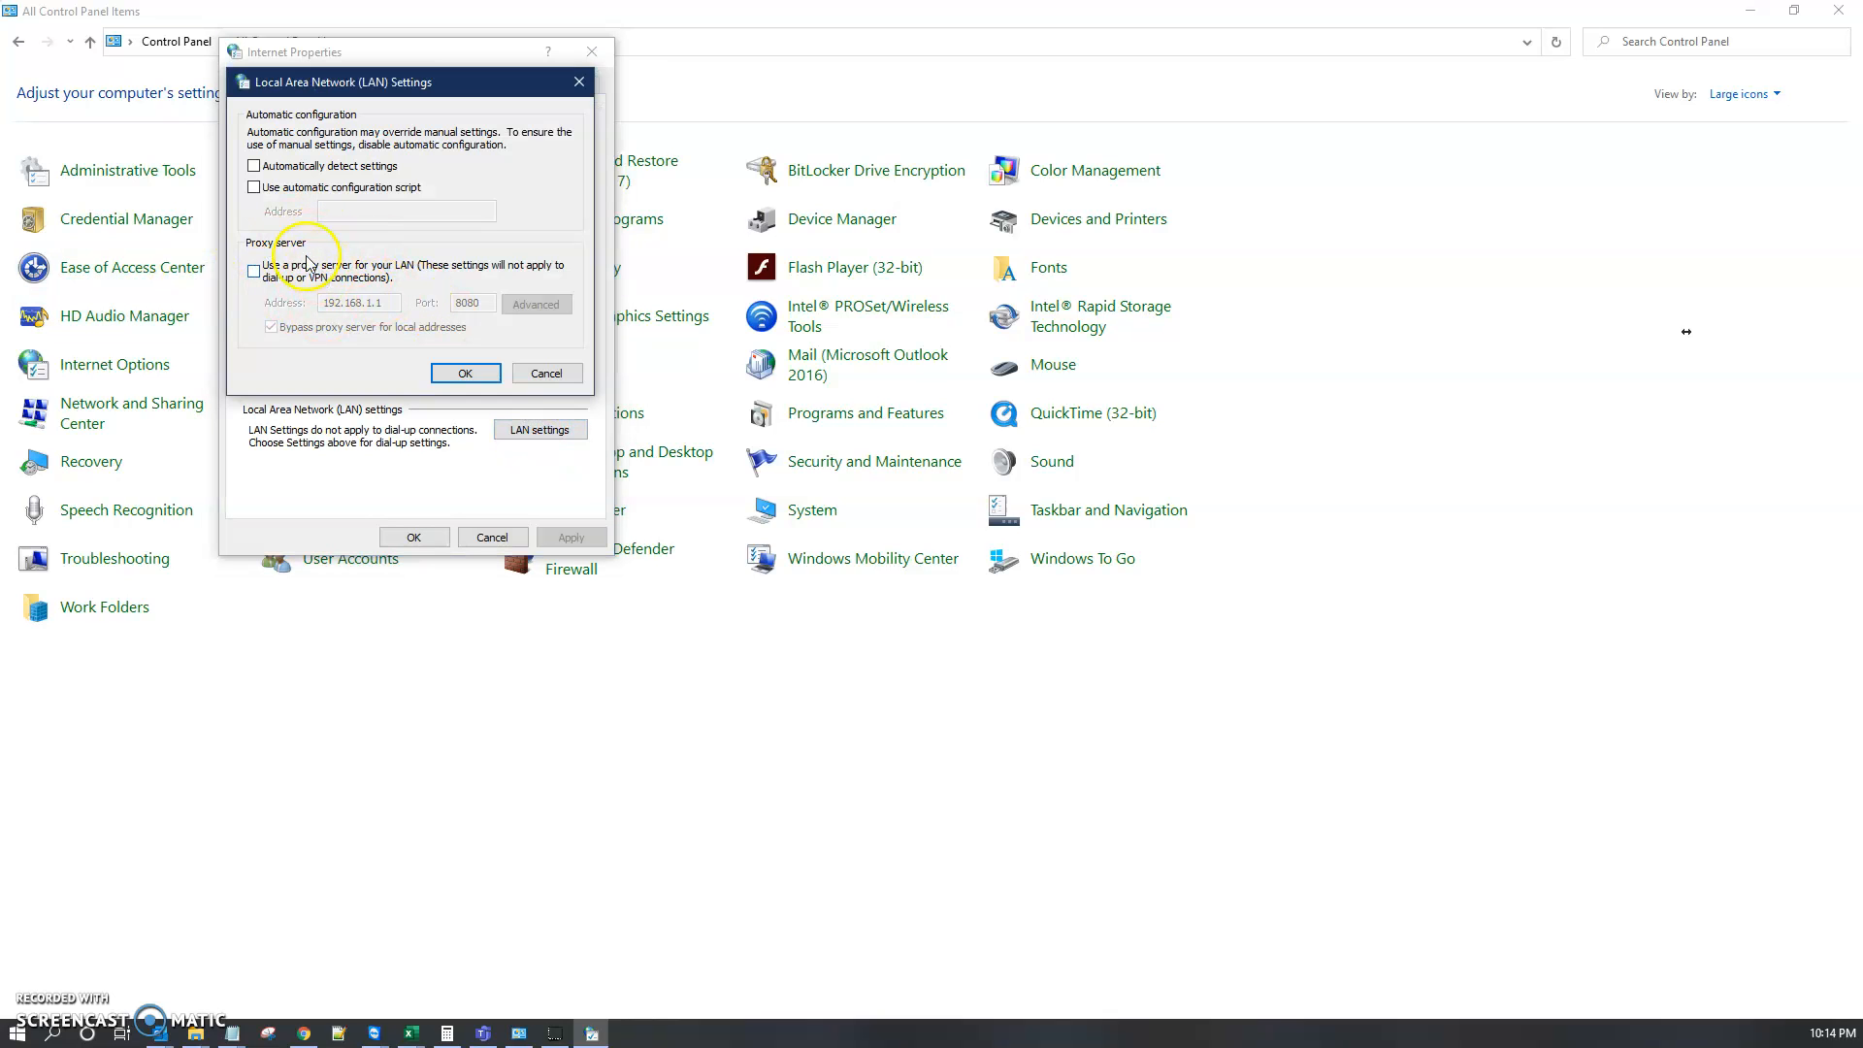
{"action": "left_click", "coordinate": [255, 276]}
{"action": "left_click", "coordinate": [255, 275]}
{"action": "left_click", "coordinate": [254, 276]}
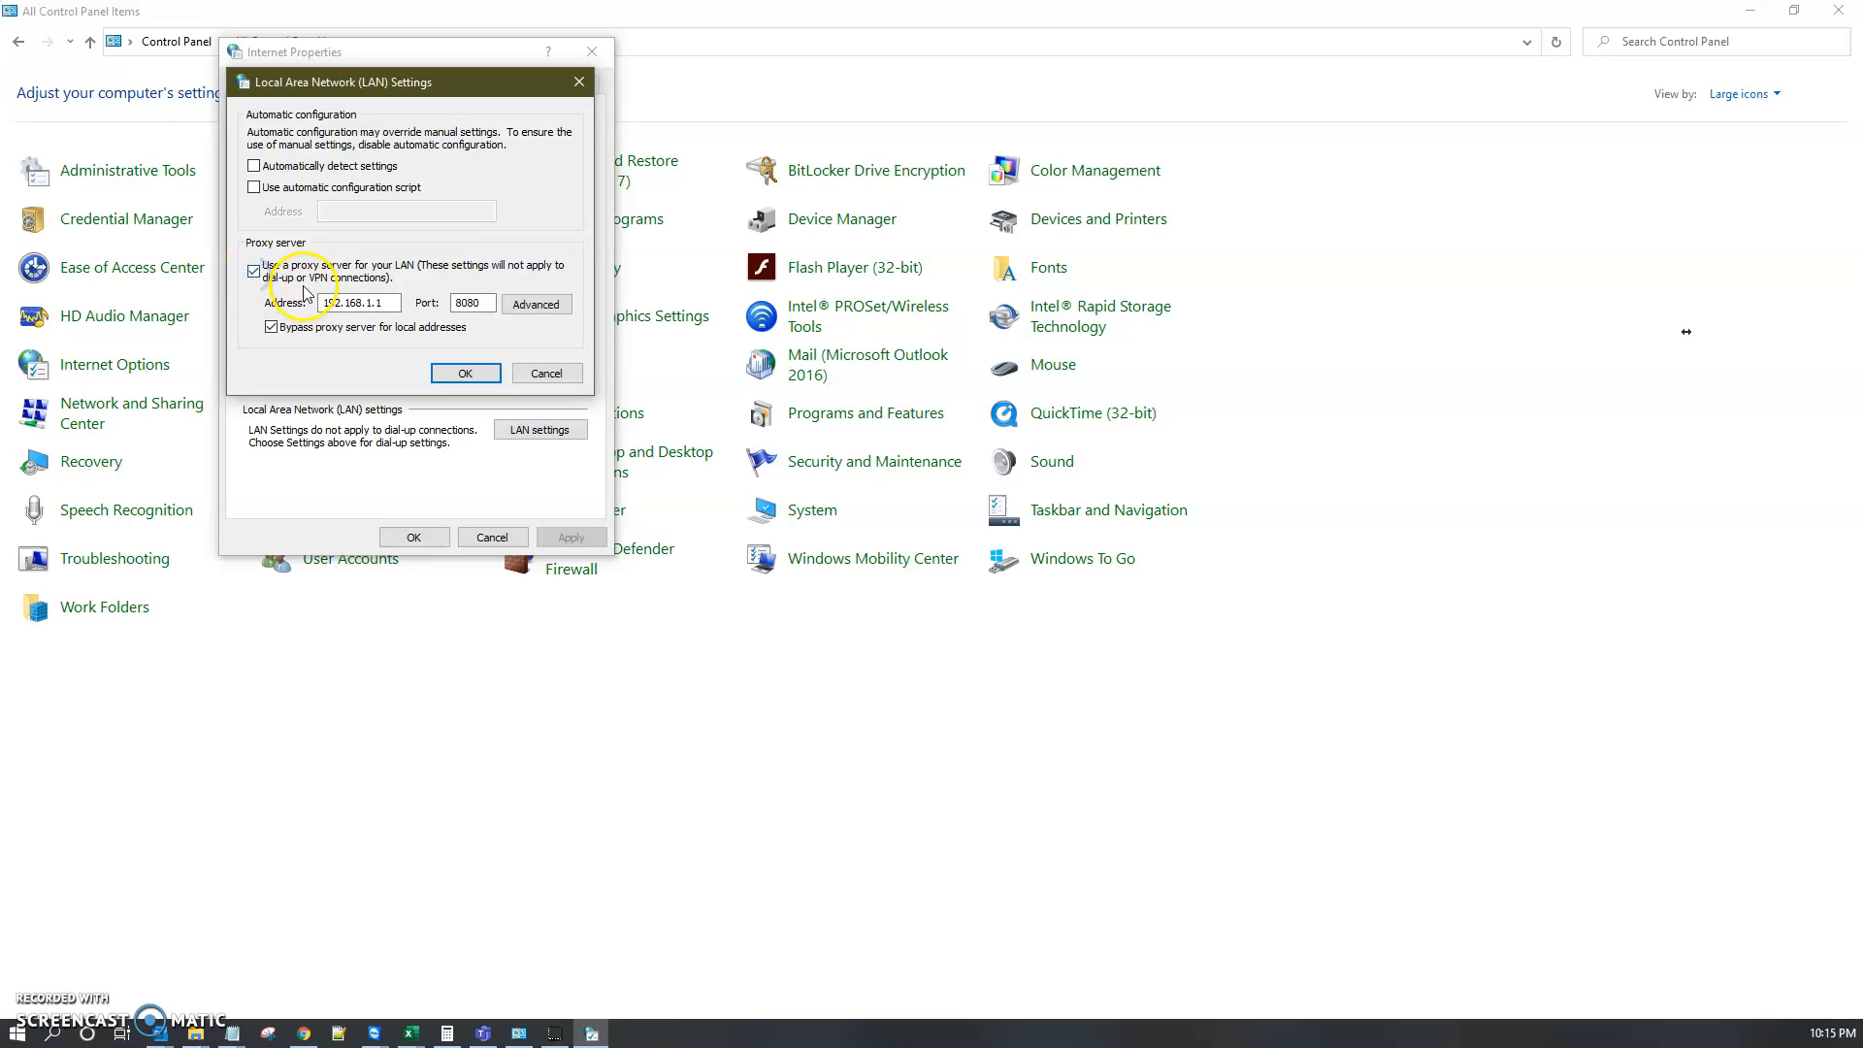
Step: Re-enter the proxy server address as 192.168.1.1
{"action": "left_click_drag", "start_coordinate": [328, 302], "coordinate": [198, 318]}
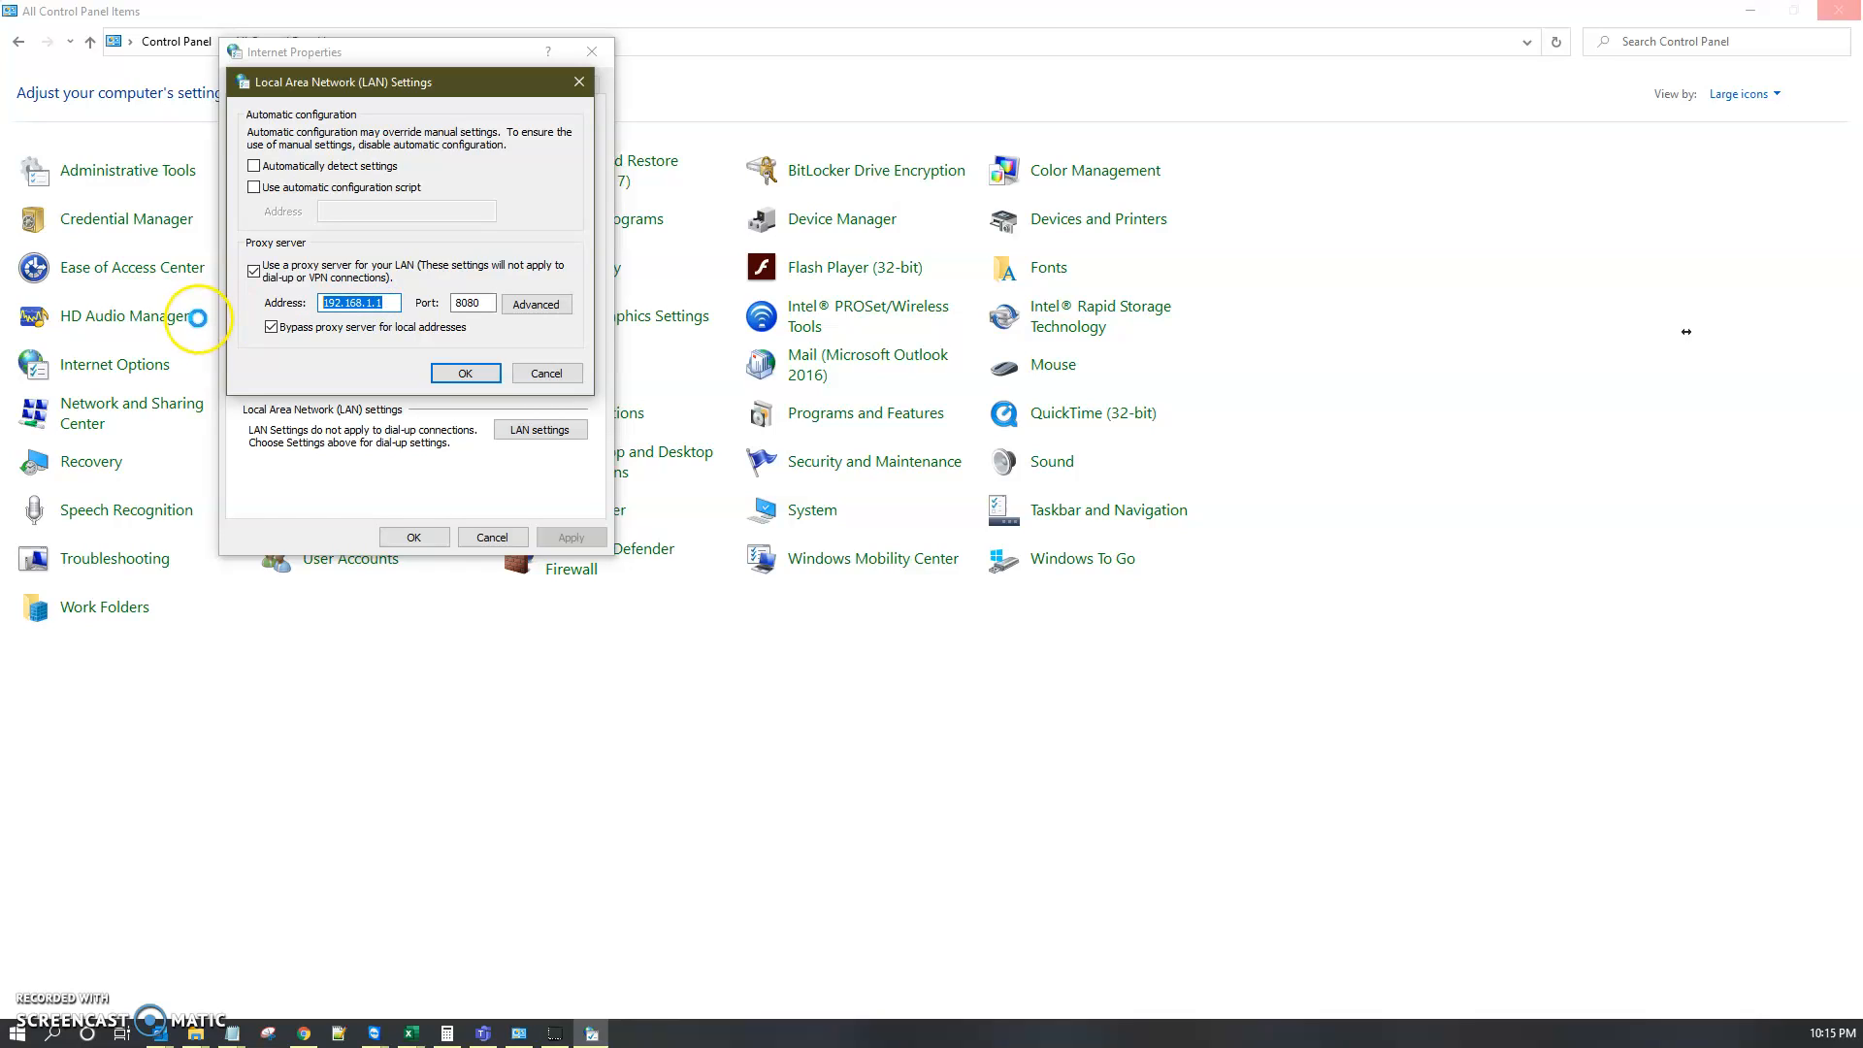
{"action": "type", "text": "1"}
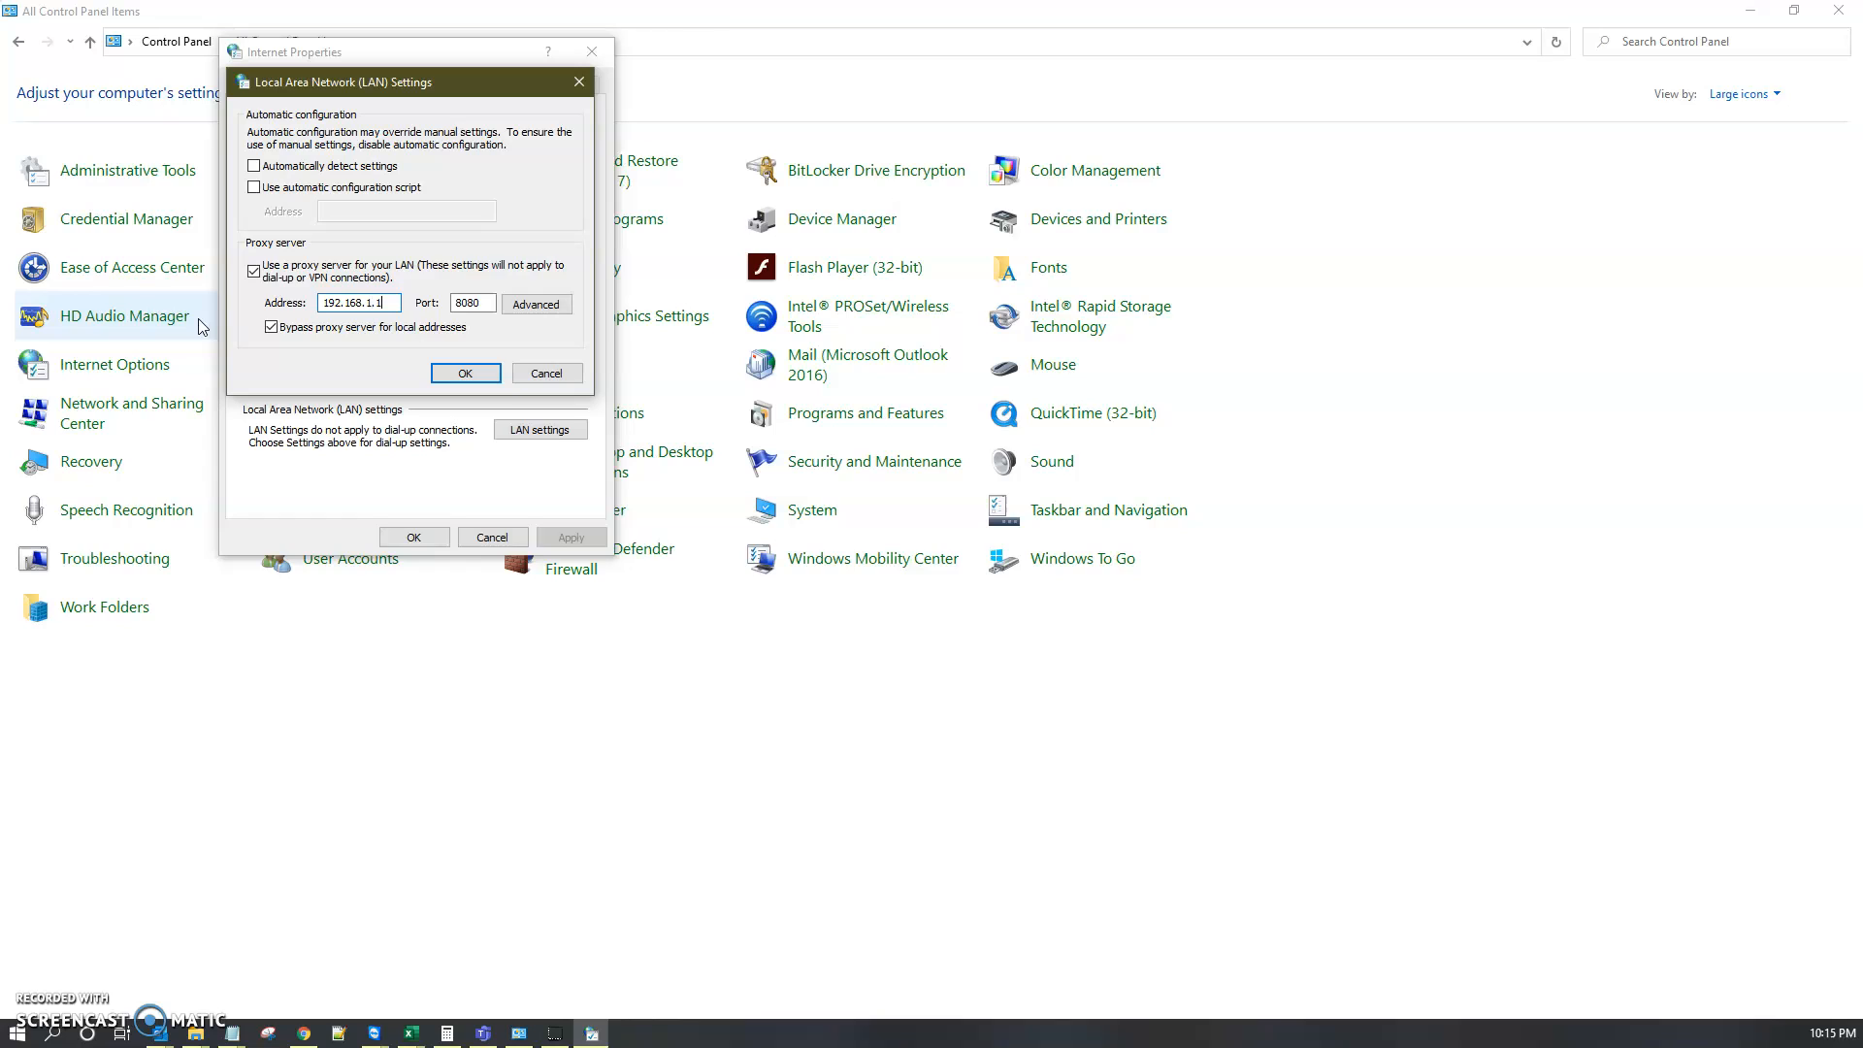
Step: Open the advanced proxy settings and examine the proxy servers and the exceptions list
{"action": "left_click", "coordinate": [457, 303]}
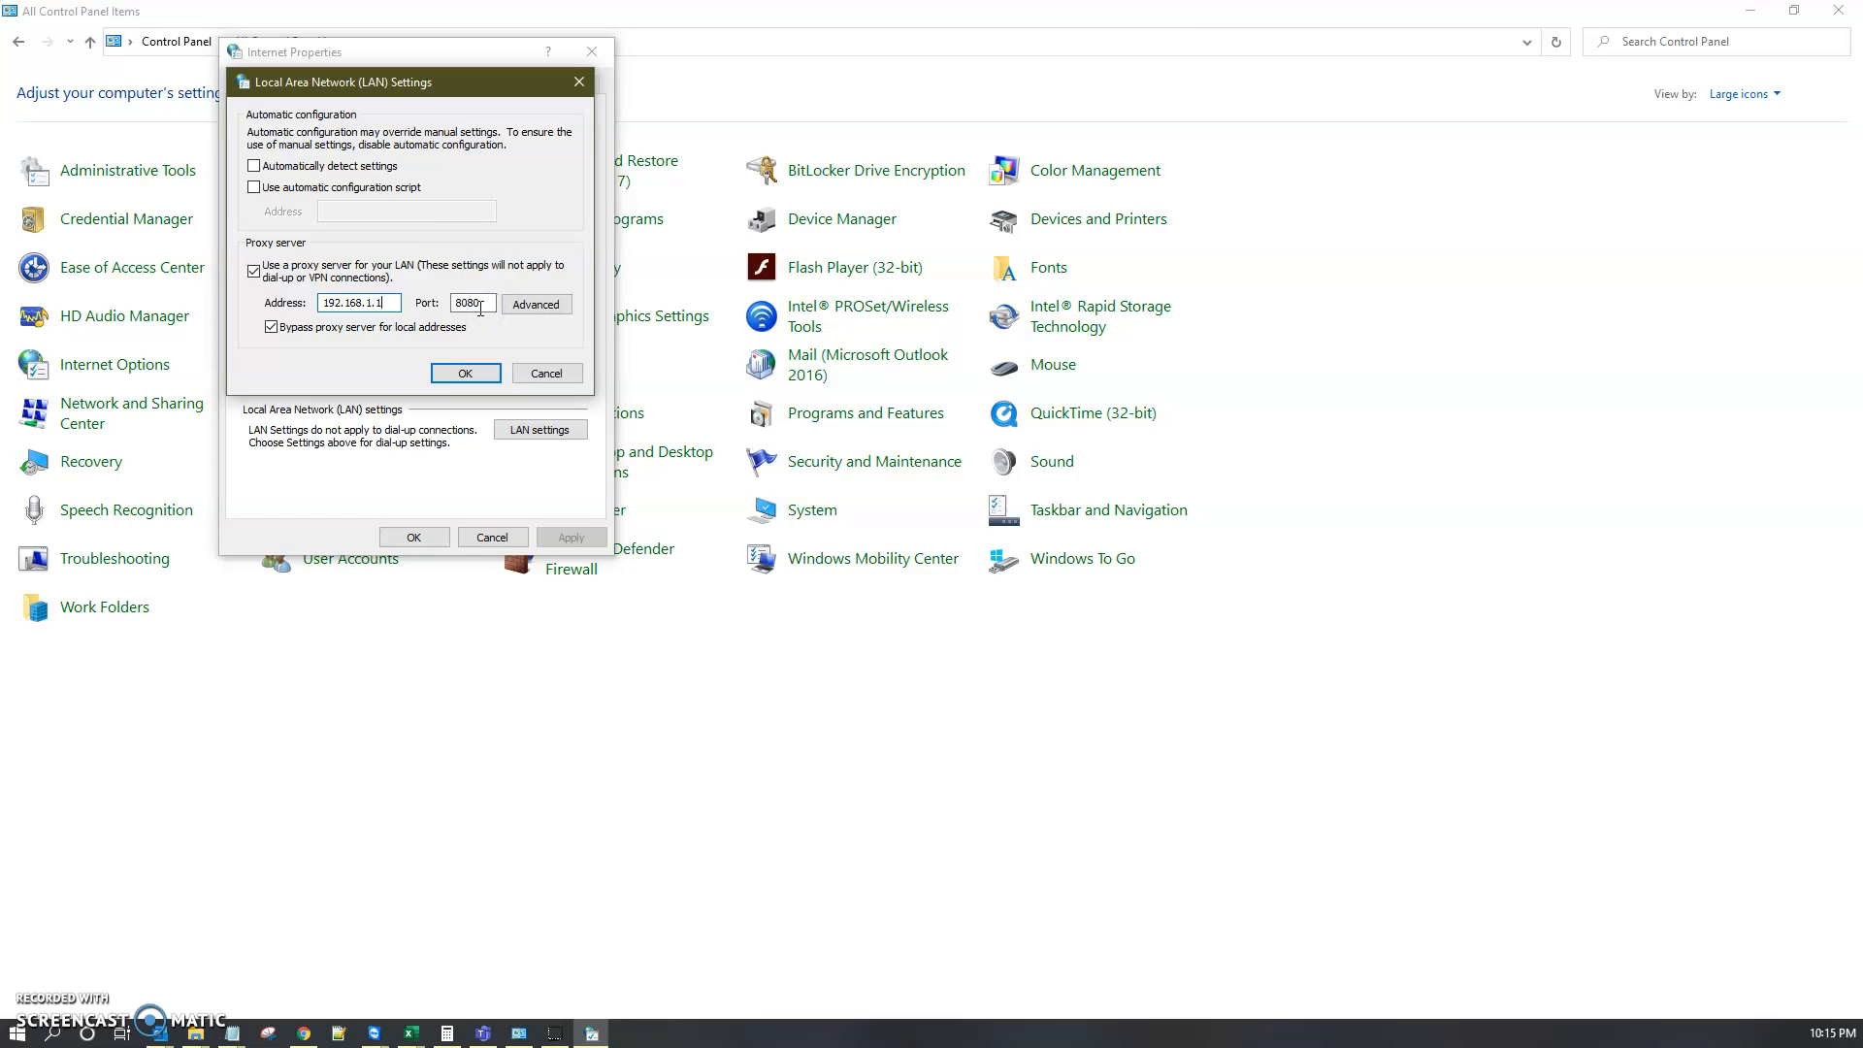
{"action": "left_click", "coordinate": [542, 304]}
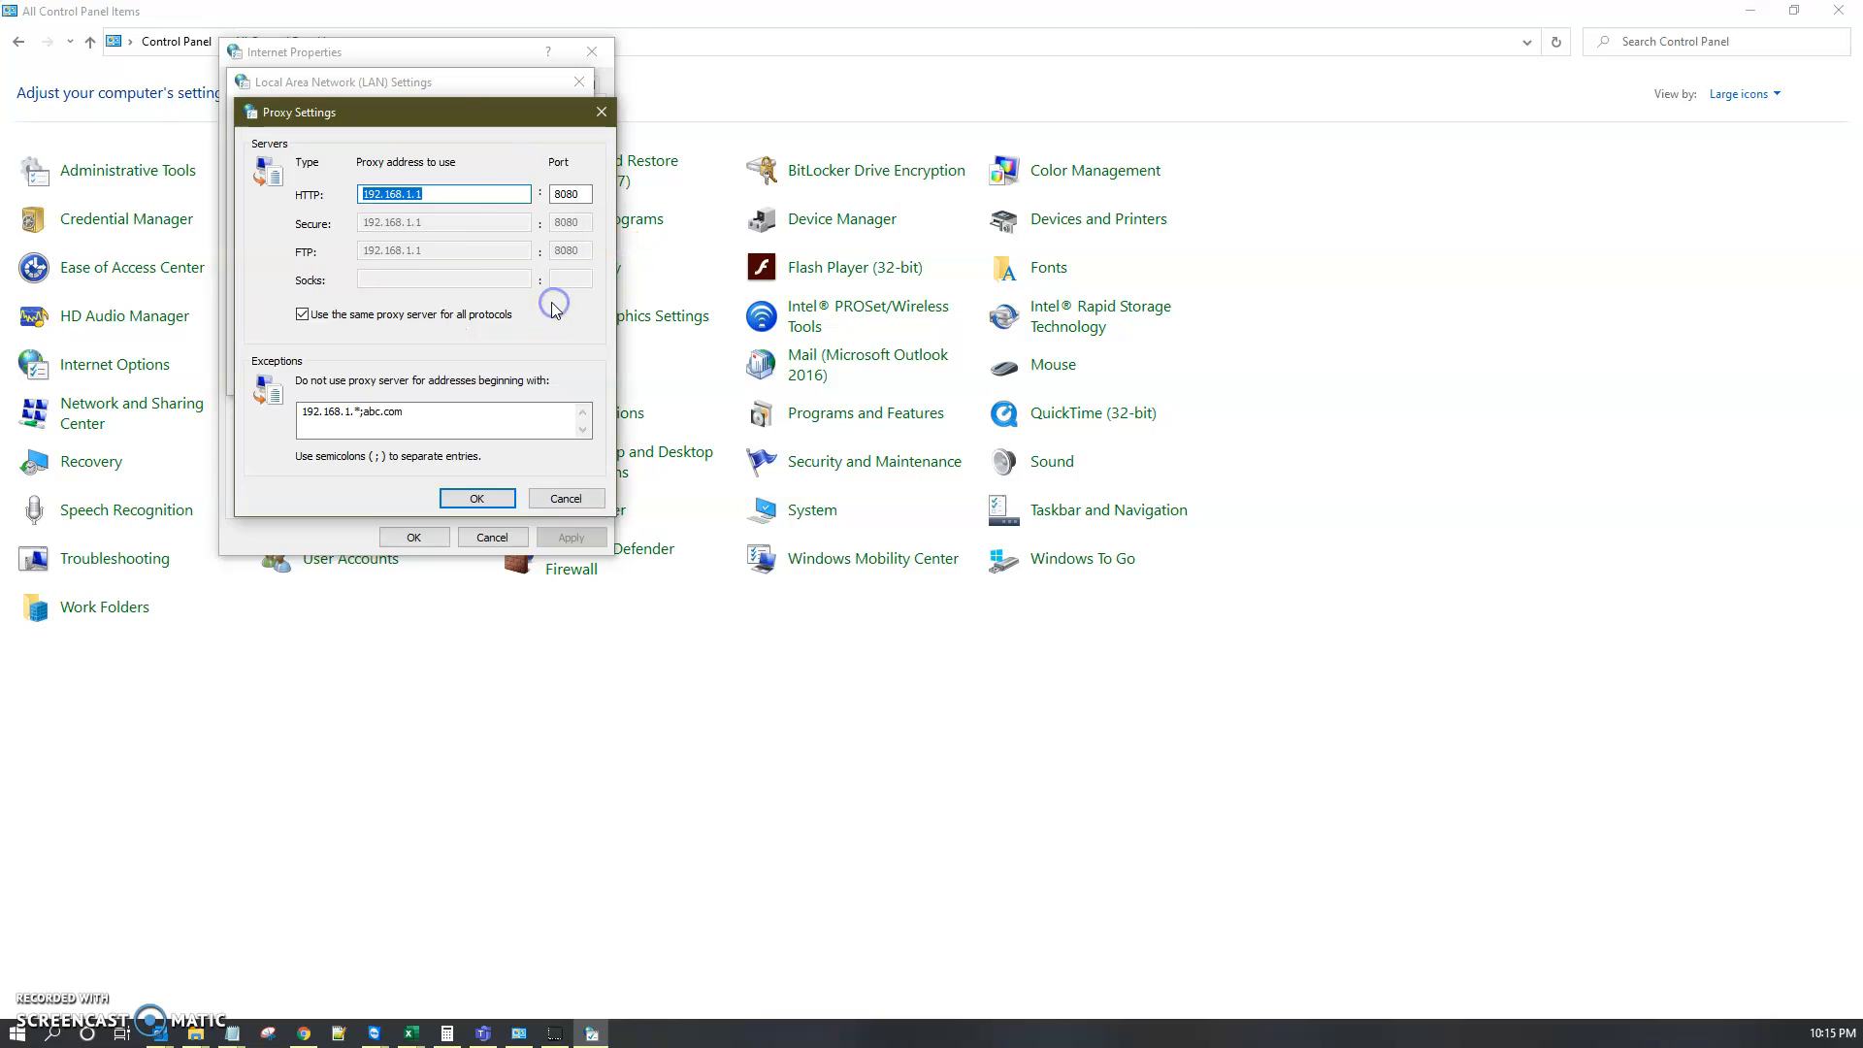
{"action": "left_click_drag", "start_coordinate": [432, 130], "coordinate": [488, 119]}
{"action": "left_click_drag", "start_coordinate": [498, 404], "coordinate": [298, 431]}
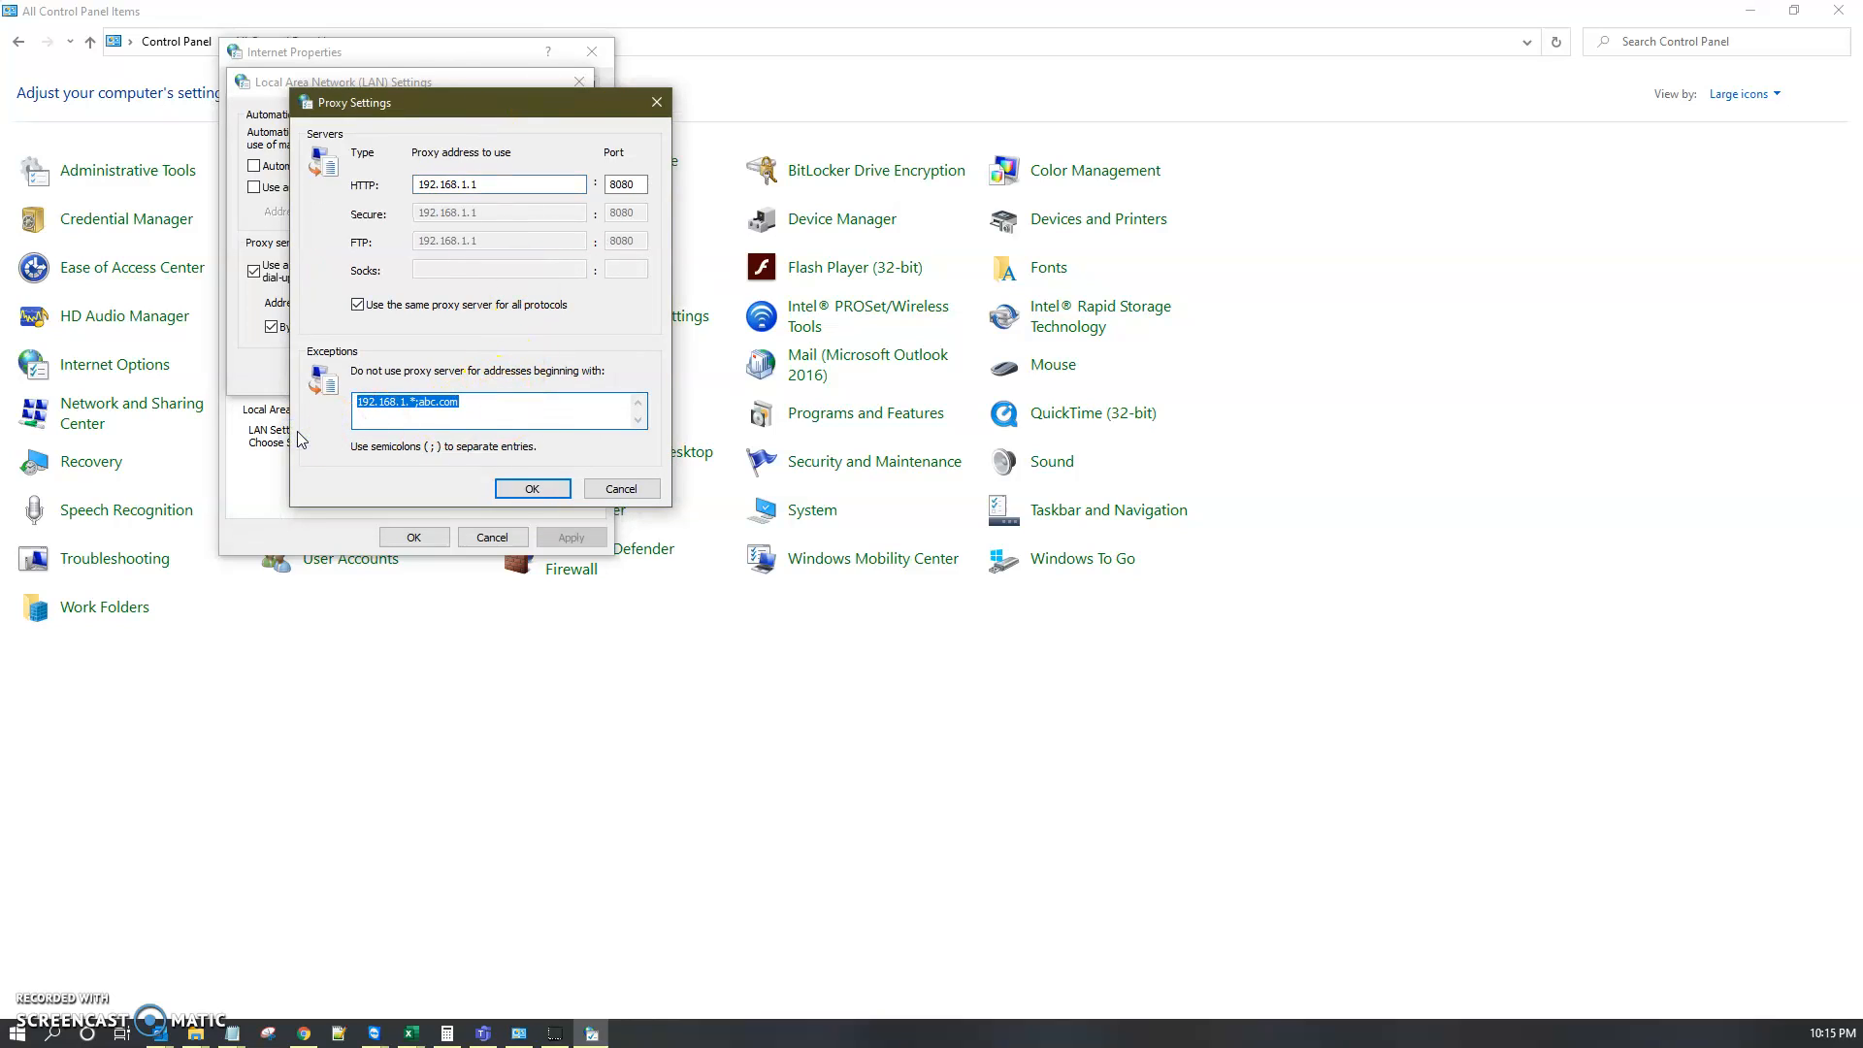
{"action": "left_click", "coordinate": [502, 407]}
{"action": "left_click_drag", "start_coordinate": [341, 404], "coordinate": [405, 410]}
{"action": "left_click", "coordinate": [487, 414]}
{"action": "left_click_drag", "start_coordinate": [362, 402], "coordinate": [391, 401]}
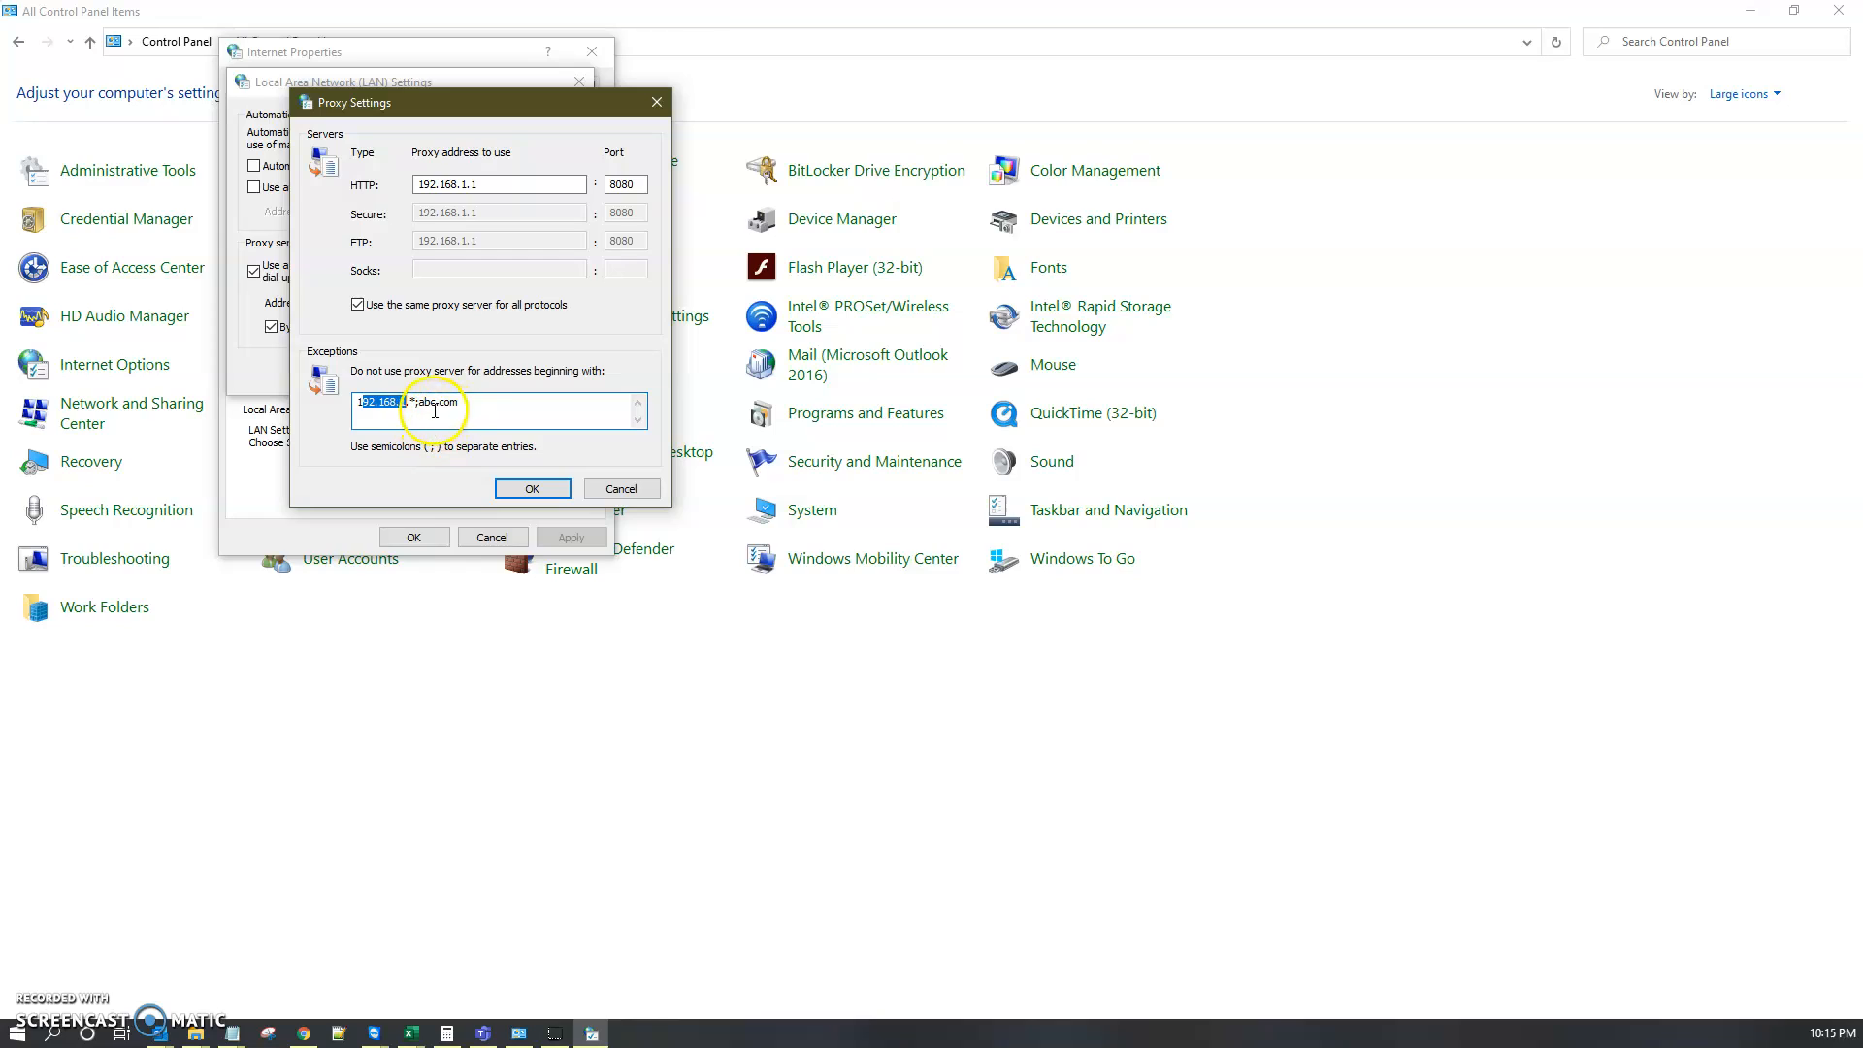
{"action": "left_click", "coordinate": [418, 402]}
{"action": "left_click_drag", "start_coordinate": [419, 402], "coordinate": [462, 405]}
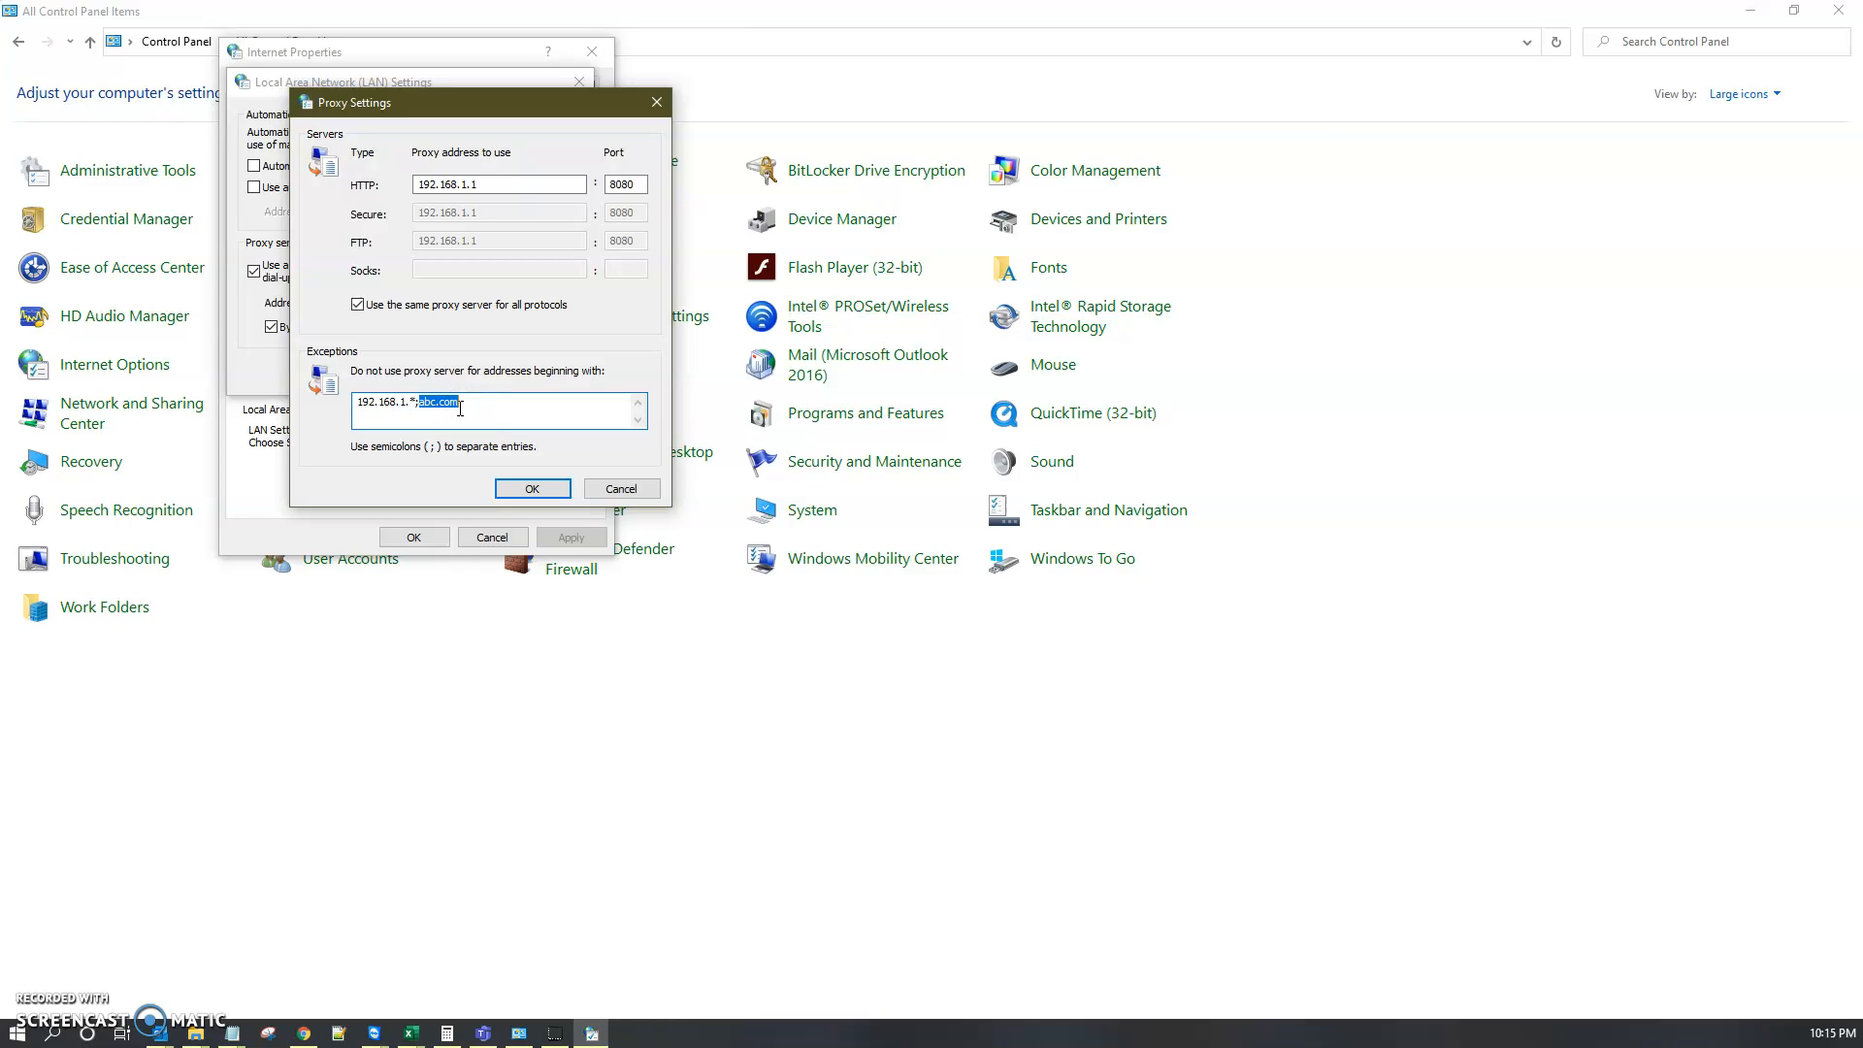
{"action": "left_click", "coordinate": [444, 411]}
{"action": "left_click_drag", "start_coordinate": [416, 403], "coordinate": [423, 406]}
{"action": "left_click", "coordinate": [540, 412]}
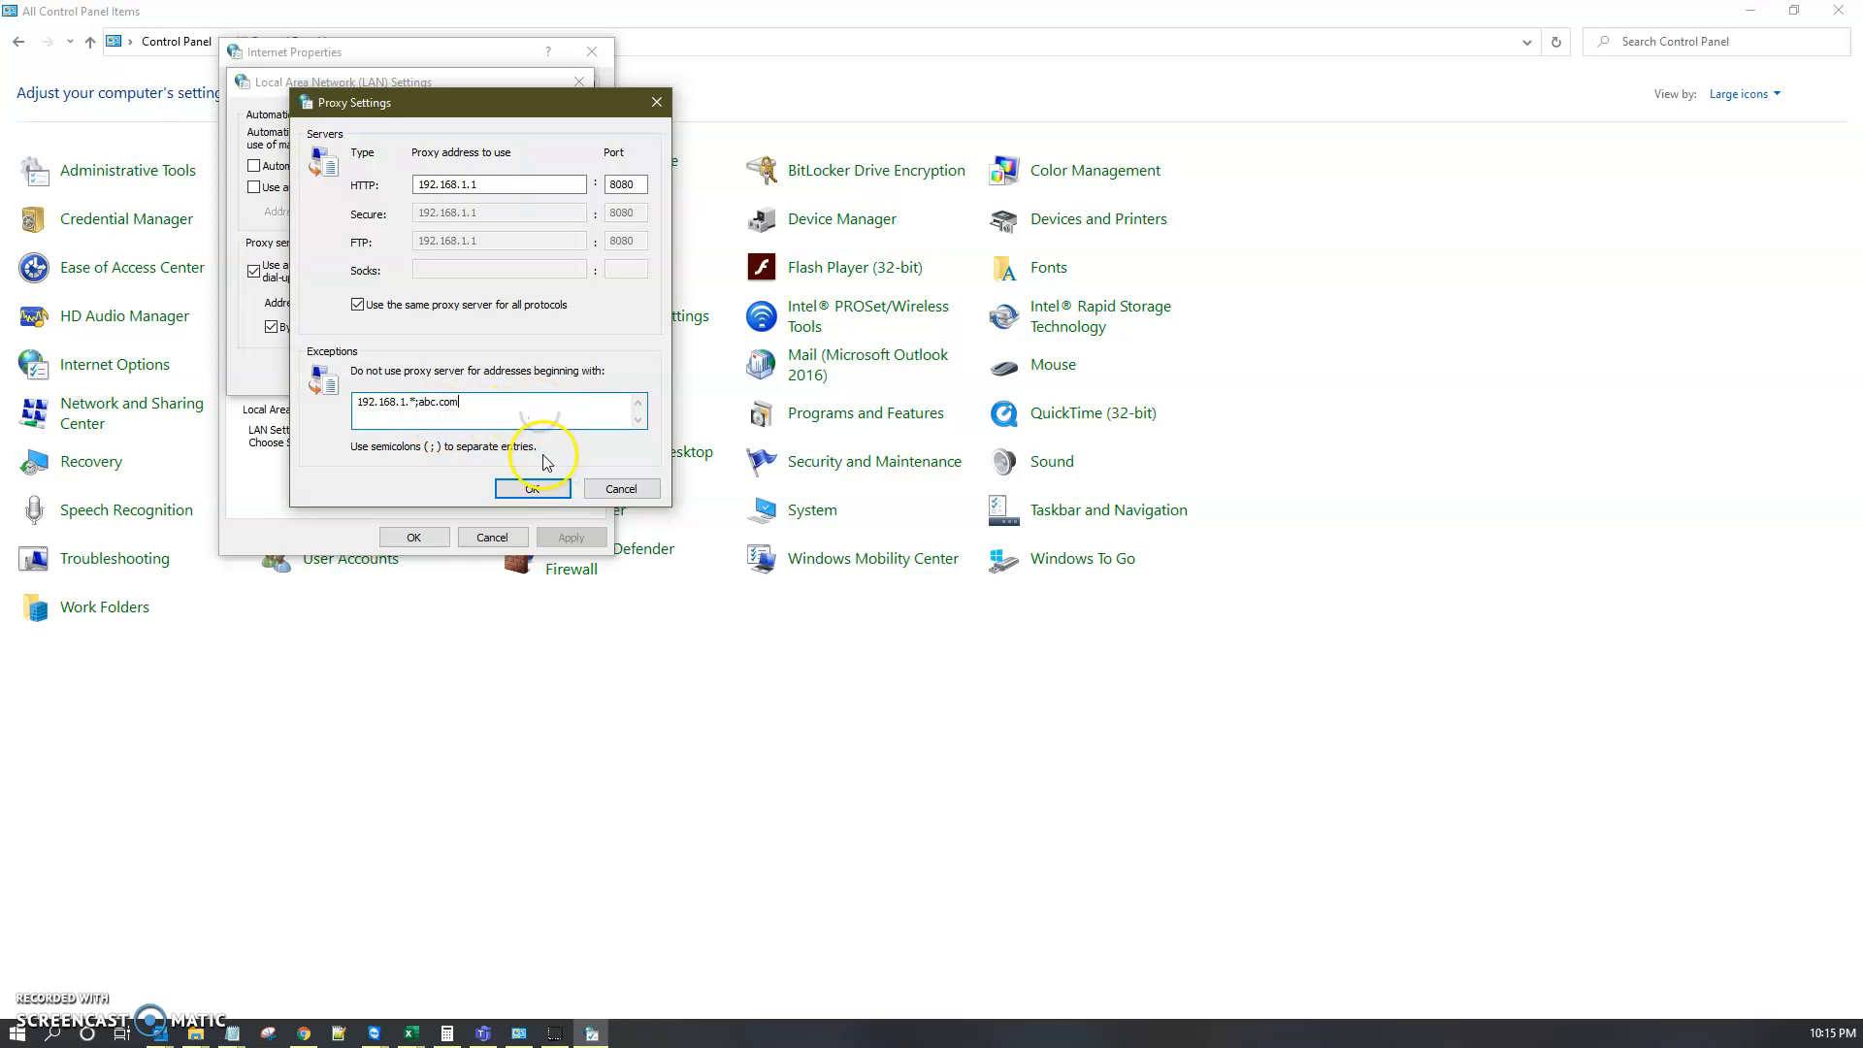
{"action": "left_click", "coordinate": [468, 401]}
{"action": "left_click_drag", "start_coordinate": [490, 407], "coordinate": [349, 402]}
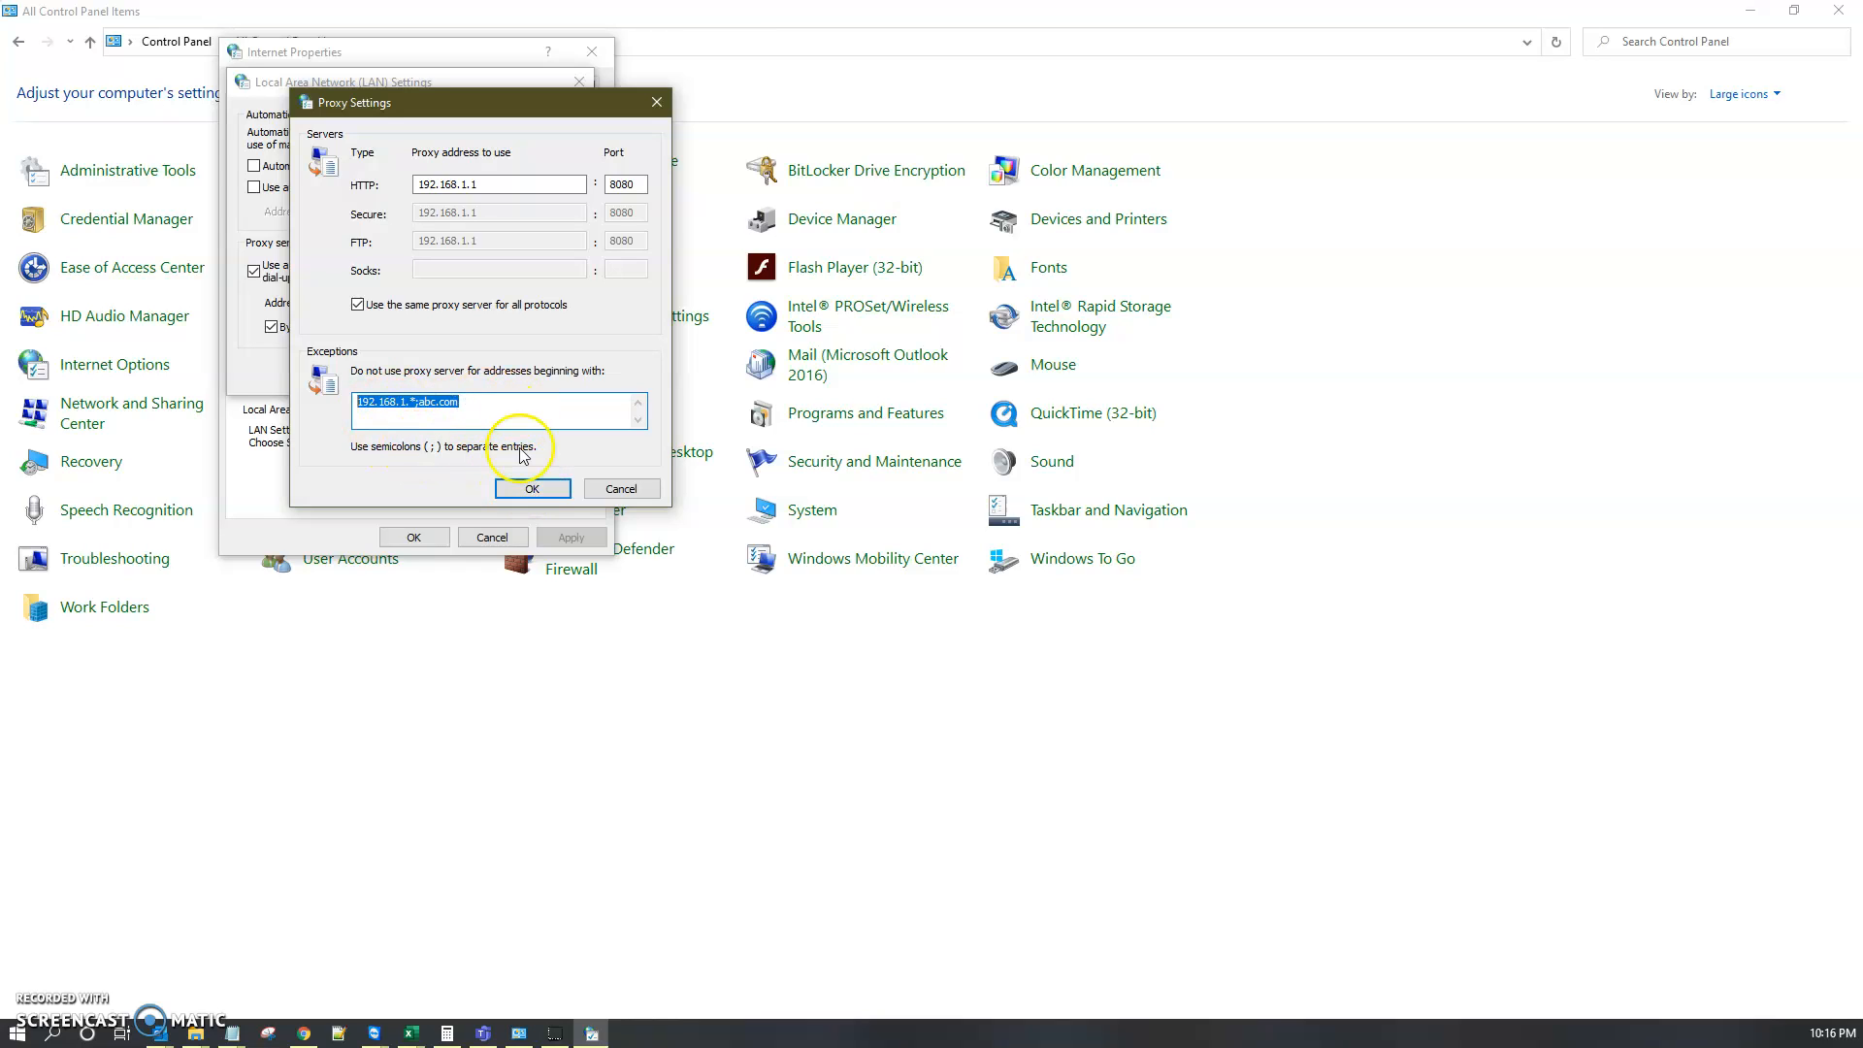
{"action": "left_click", "coordinate": [532, 488]}
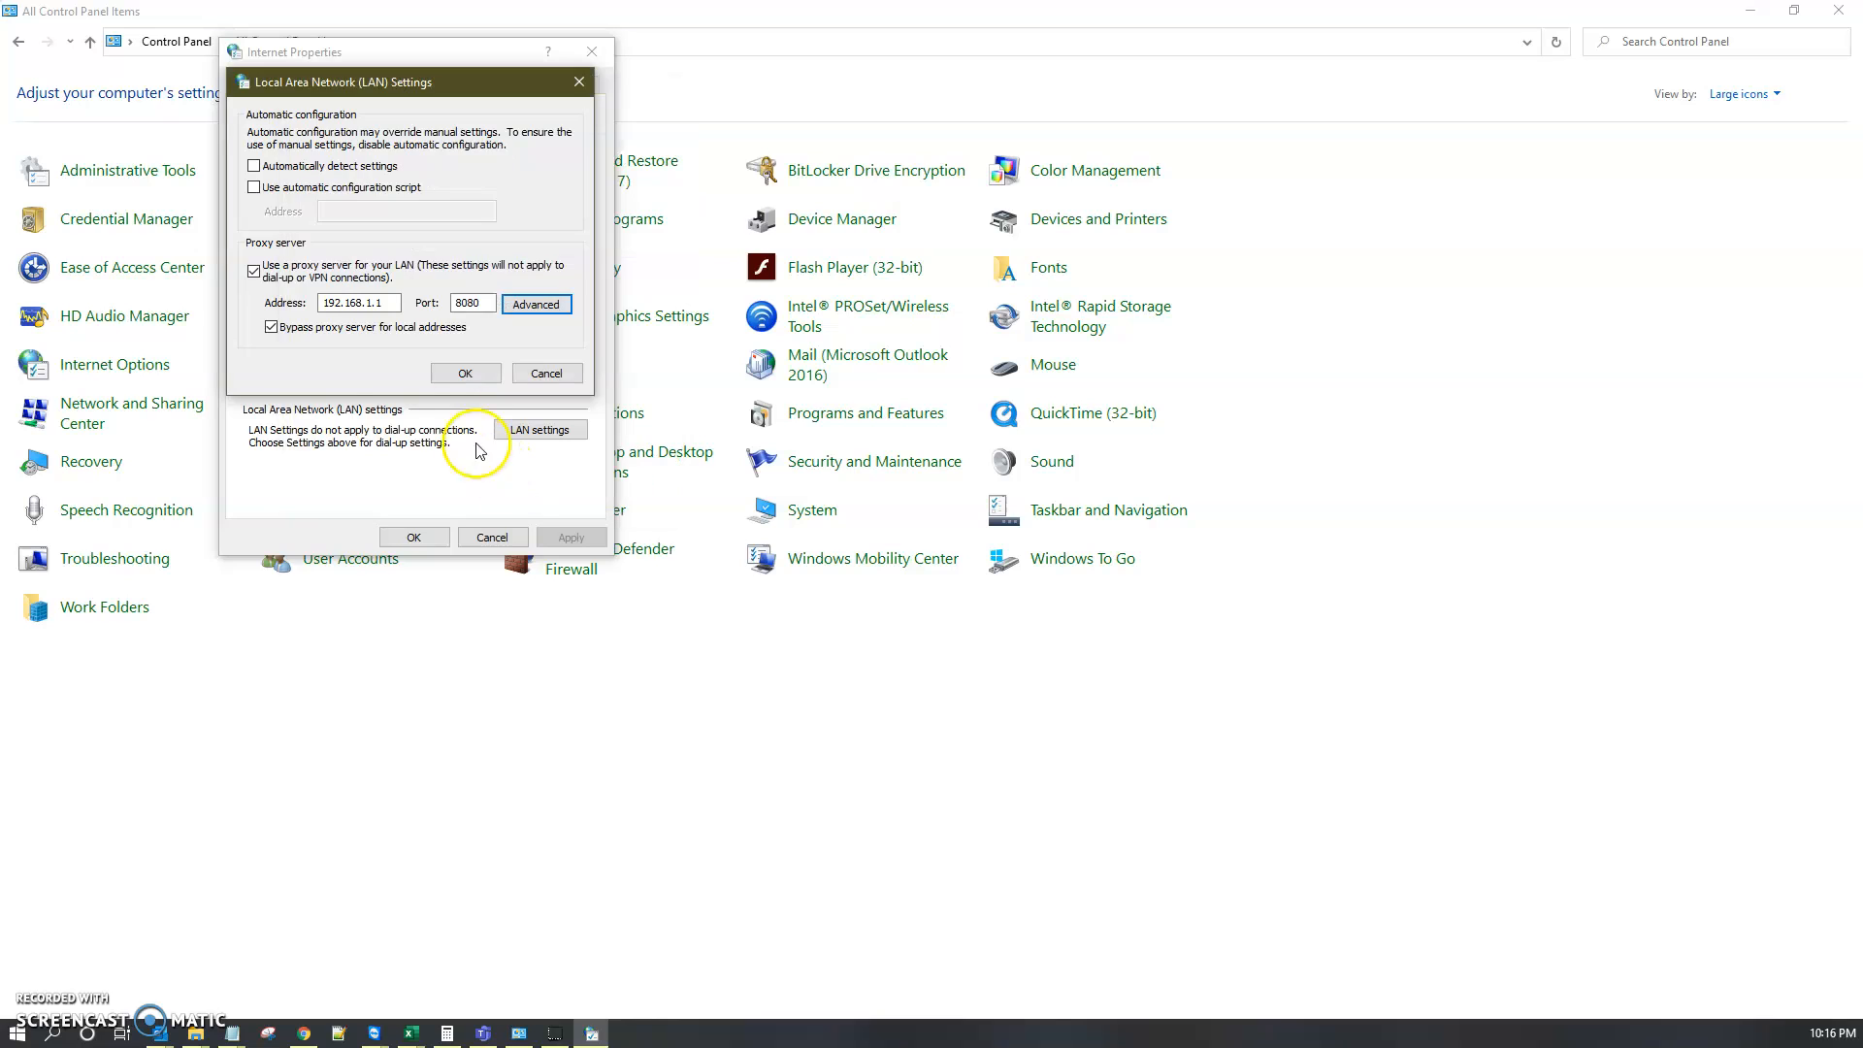
Step: Review the advanced proxy exceptions again, then save the LAN proxy settings and close Internet Properties
{"action": "left_click", "coordinate": [511, 307]}
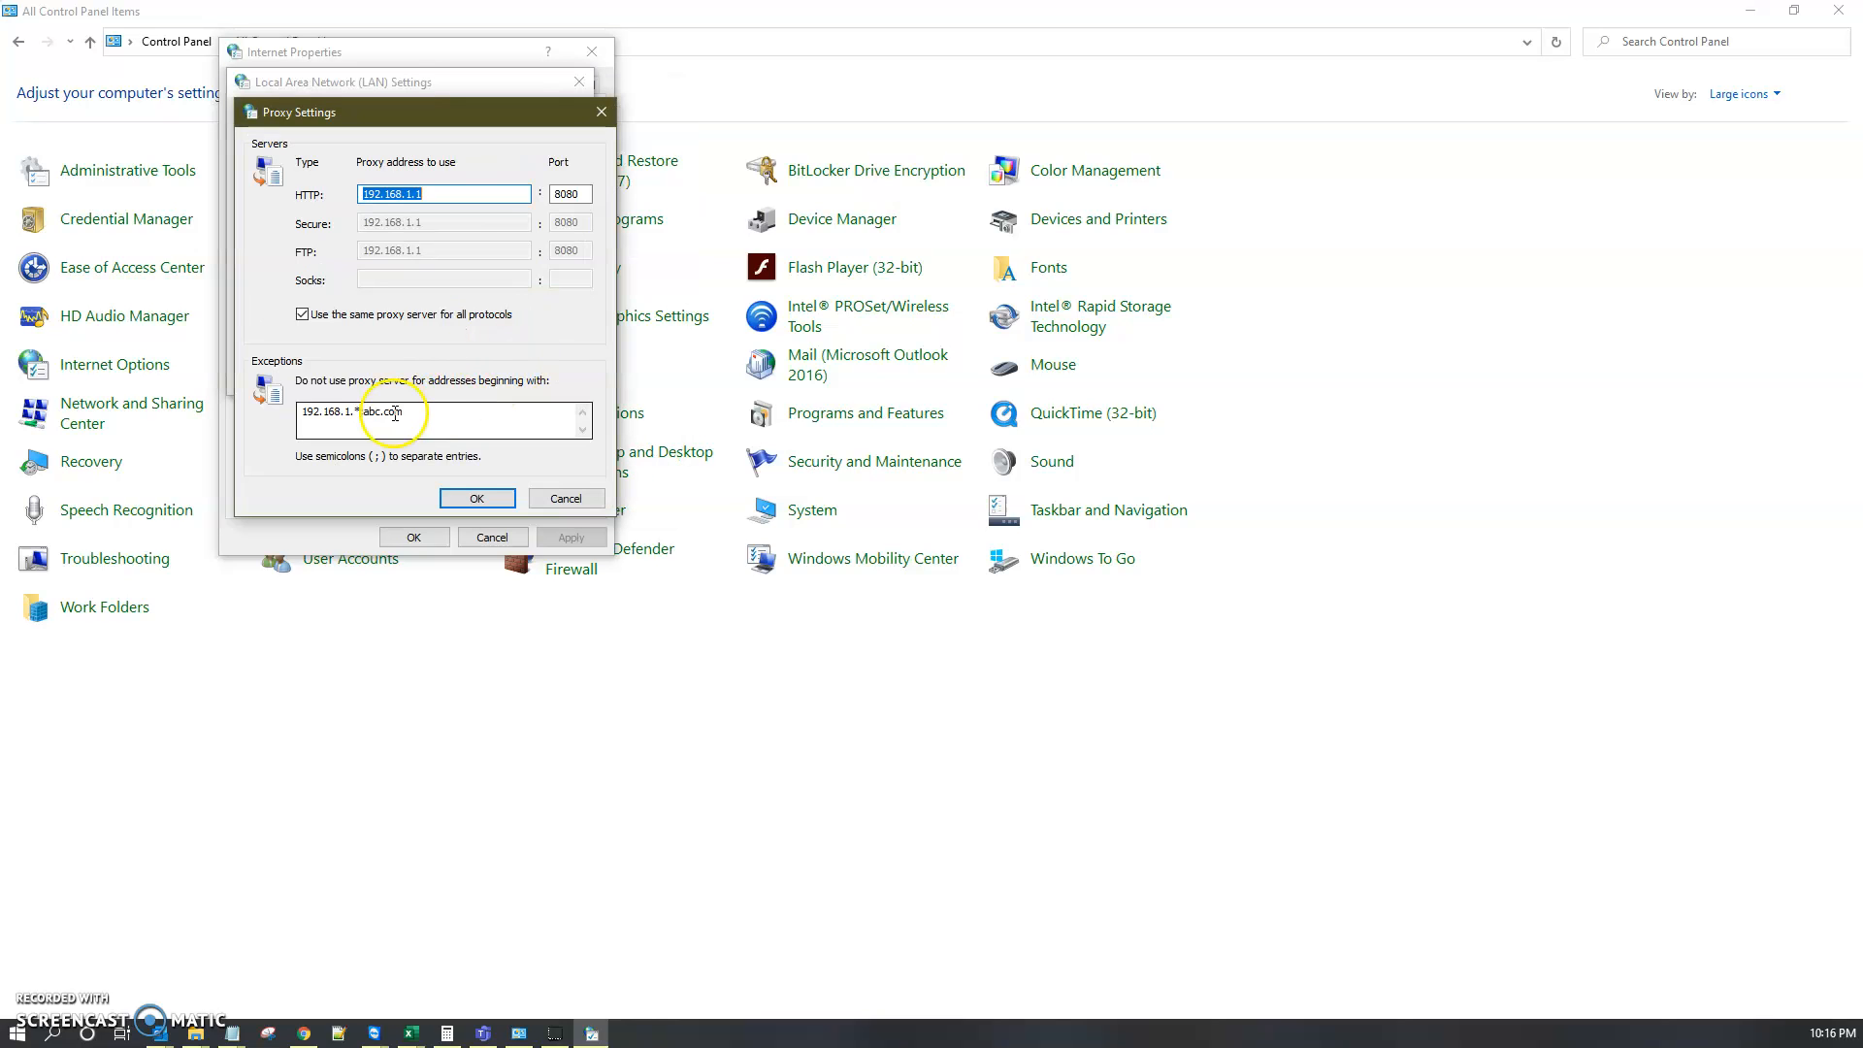
{"action": "left_click_drag", "start_coordinate": [411, 110], "coordinate": [781, 88]}
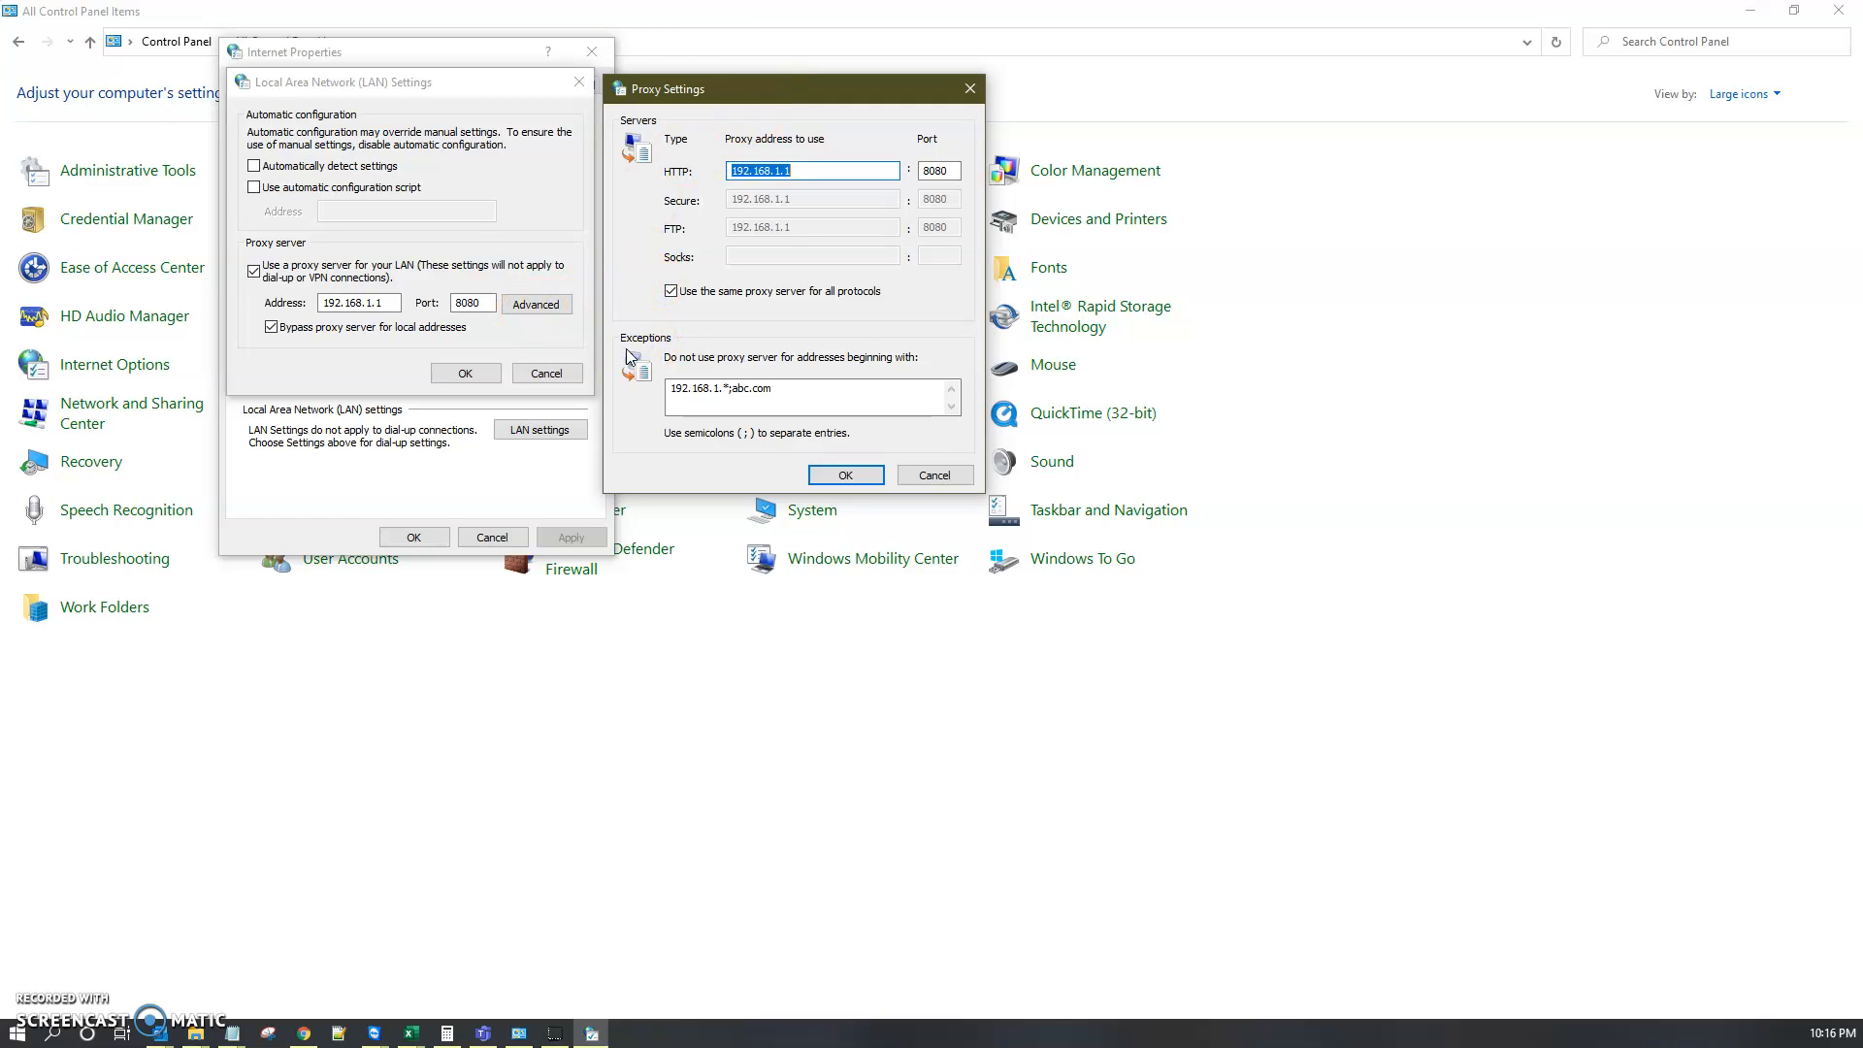
{"action": "left_click_drag", "start_coordinate": [795, 388], "coordinate": [661, 400]}
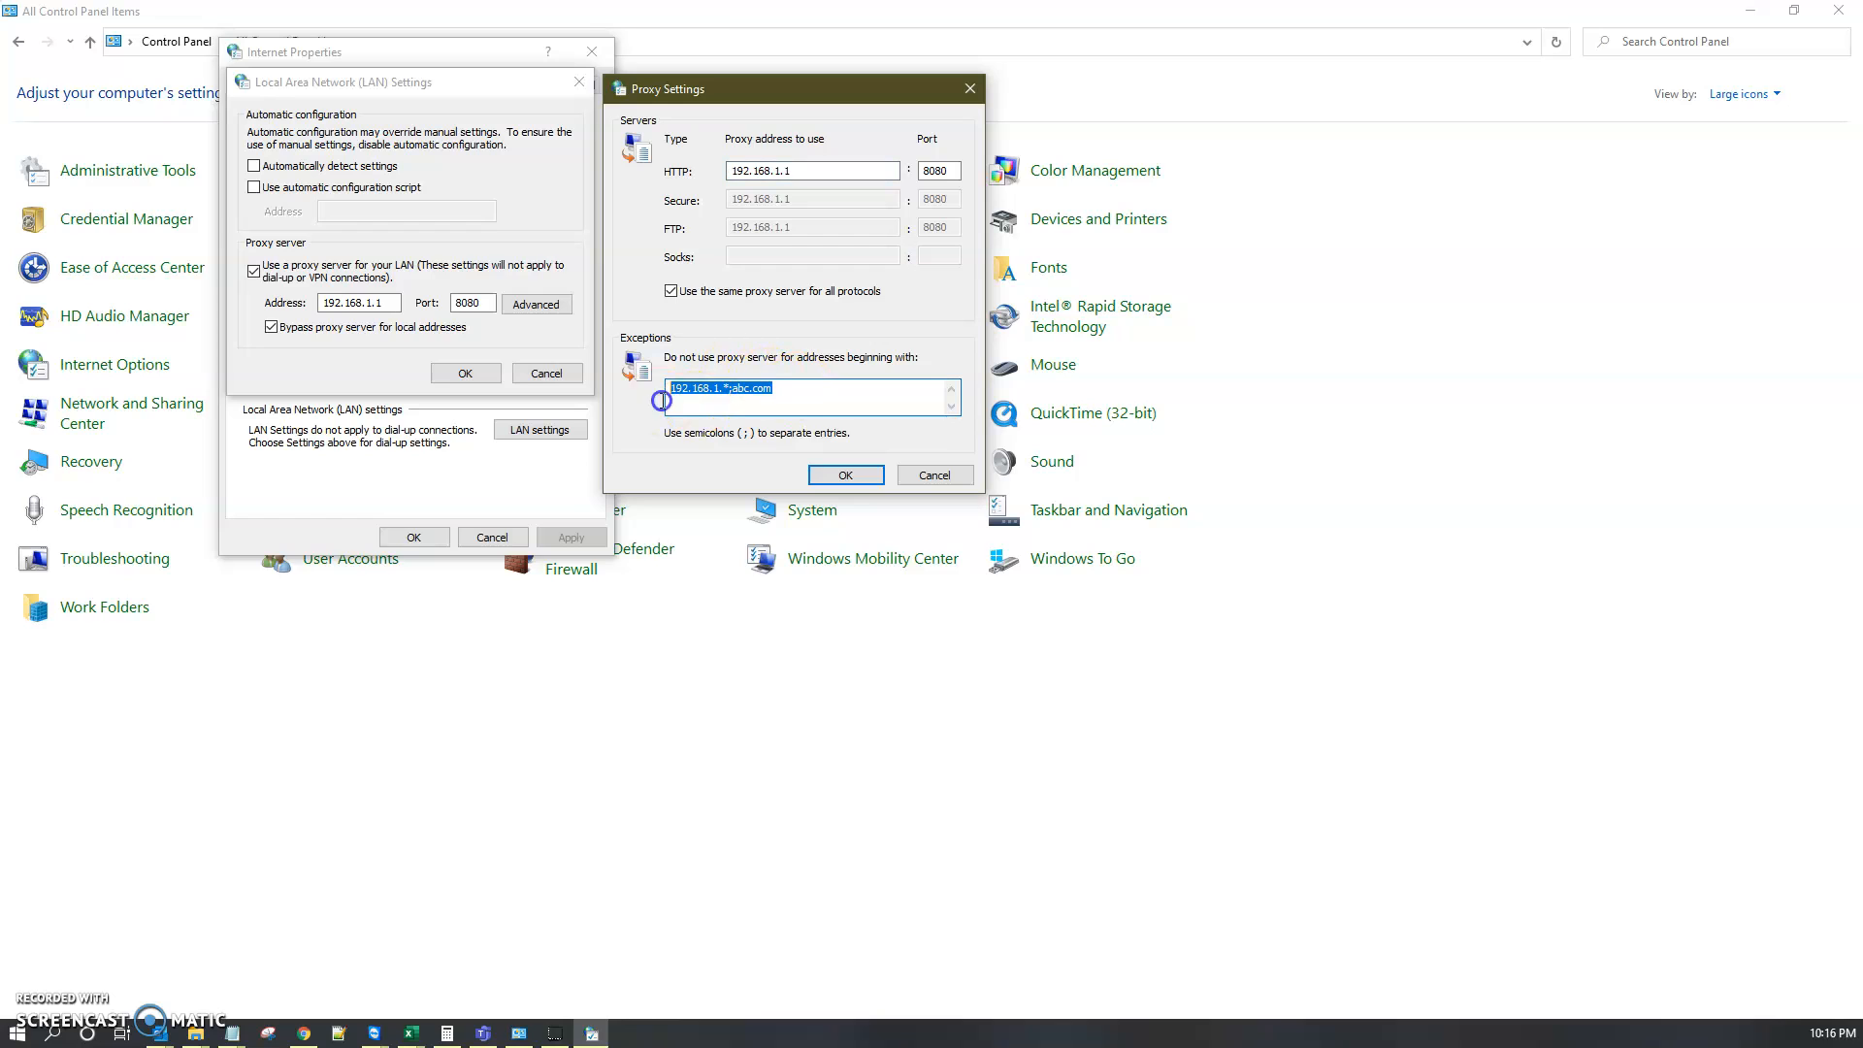
{"action": "left_click", "coordinate": [795, 390]}
{"action": "left_click", "coordinate": [836, 475]}
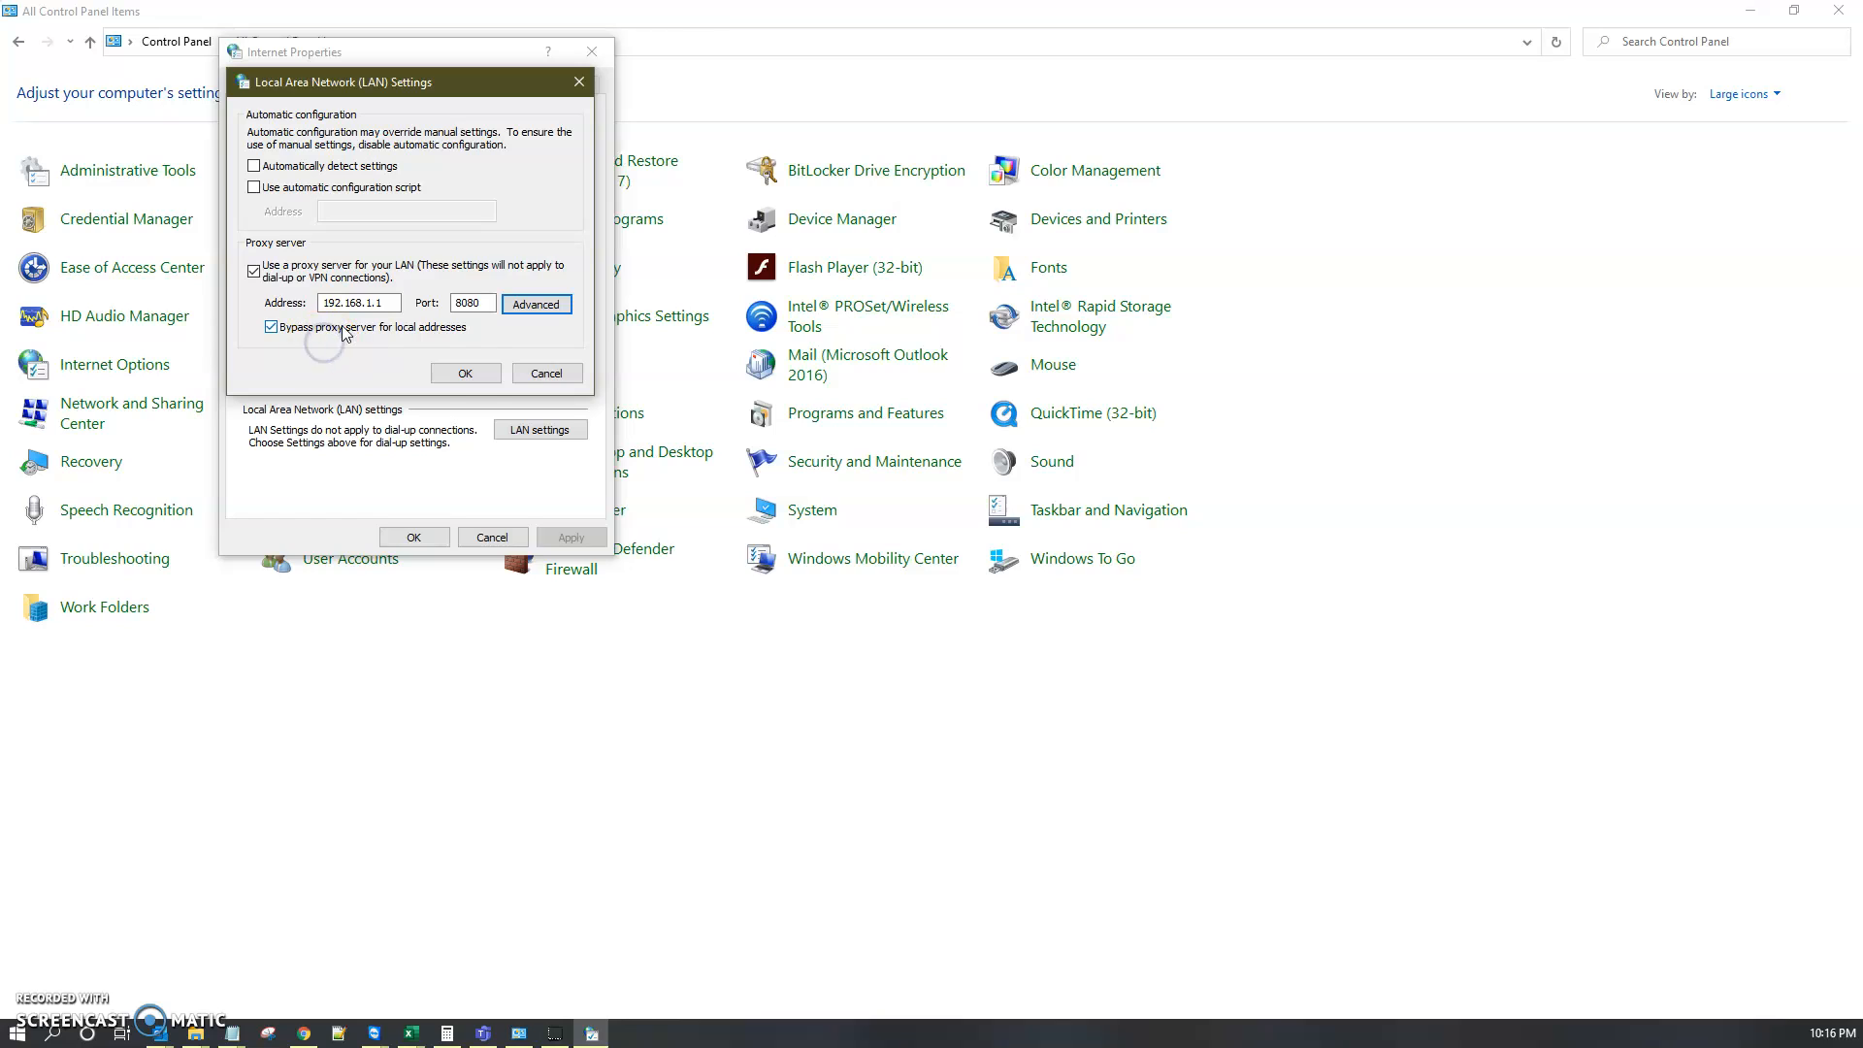
{"action": "left_click", "coordinate": [471, 375]}
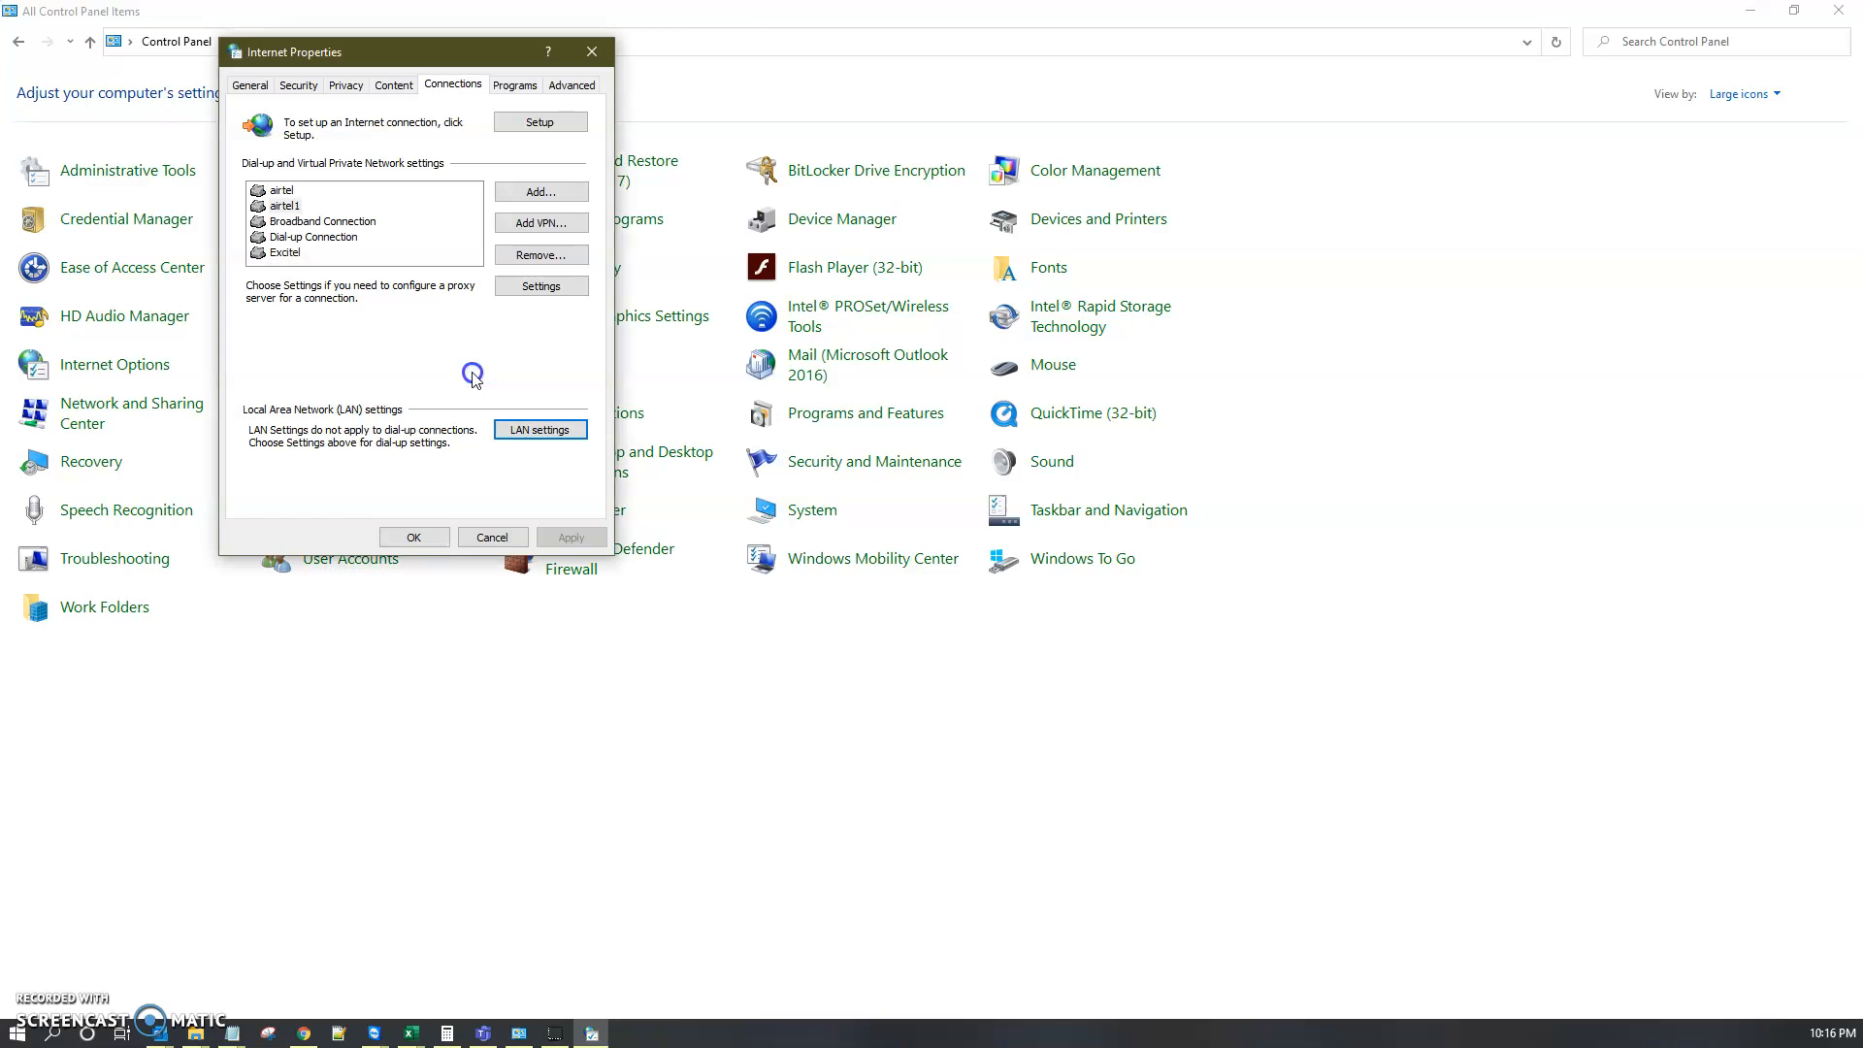
{"action": "left_click", "coordinate": [416, 538]}
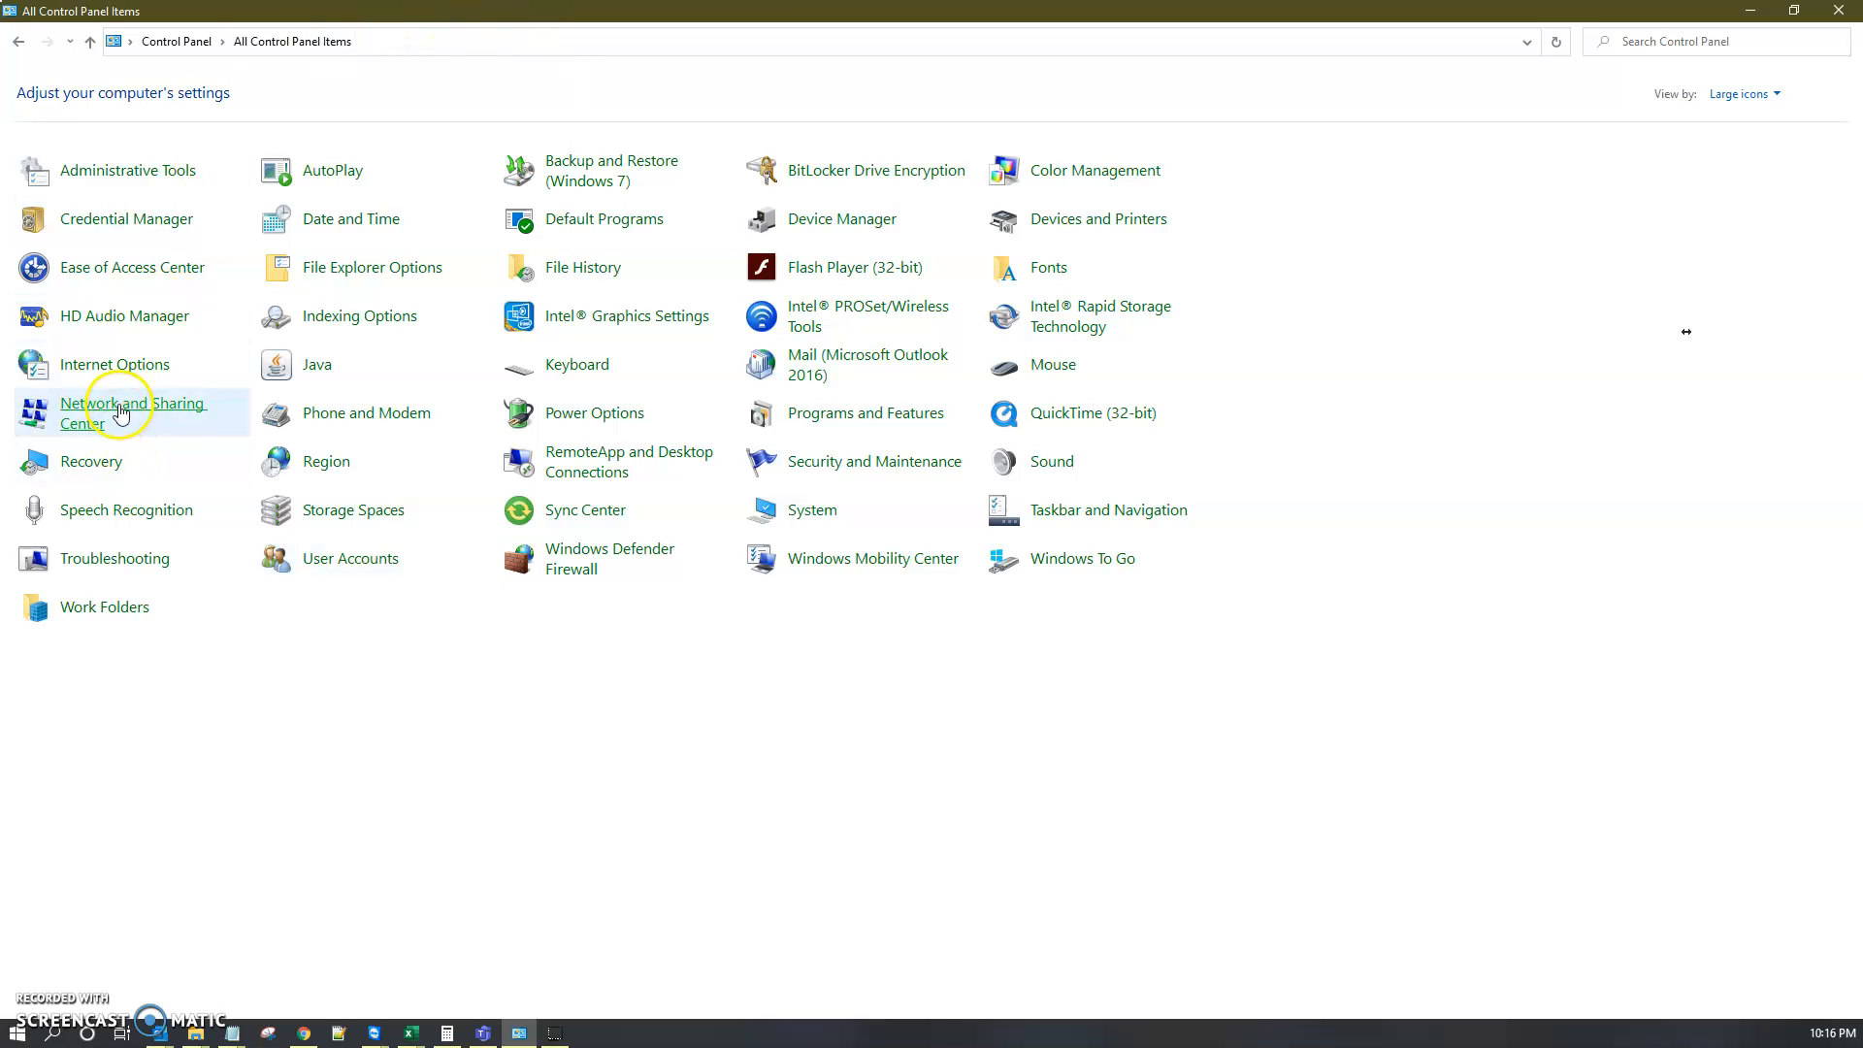
Step: Reopen the LAN settings from Internet Options, switch the LAN proxy server off and back on, and confirm
{"action": "left_click", "coordinate": [123, 366]}
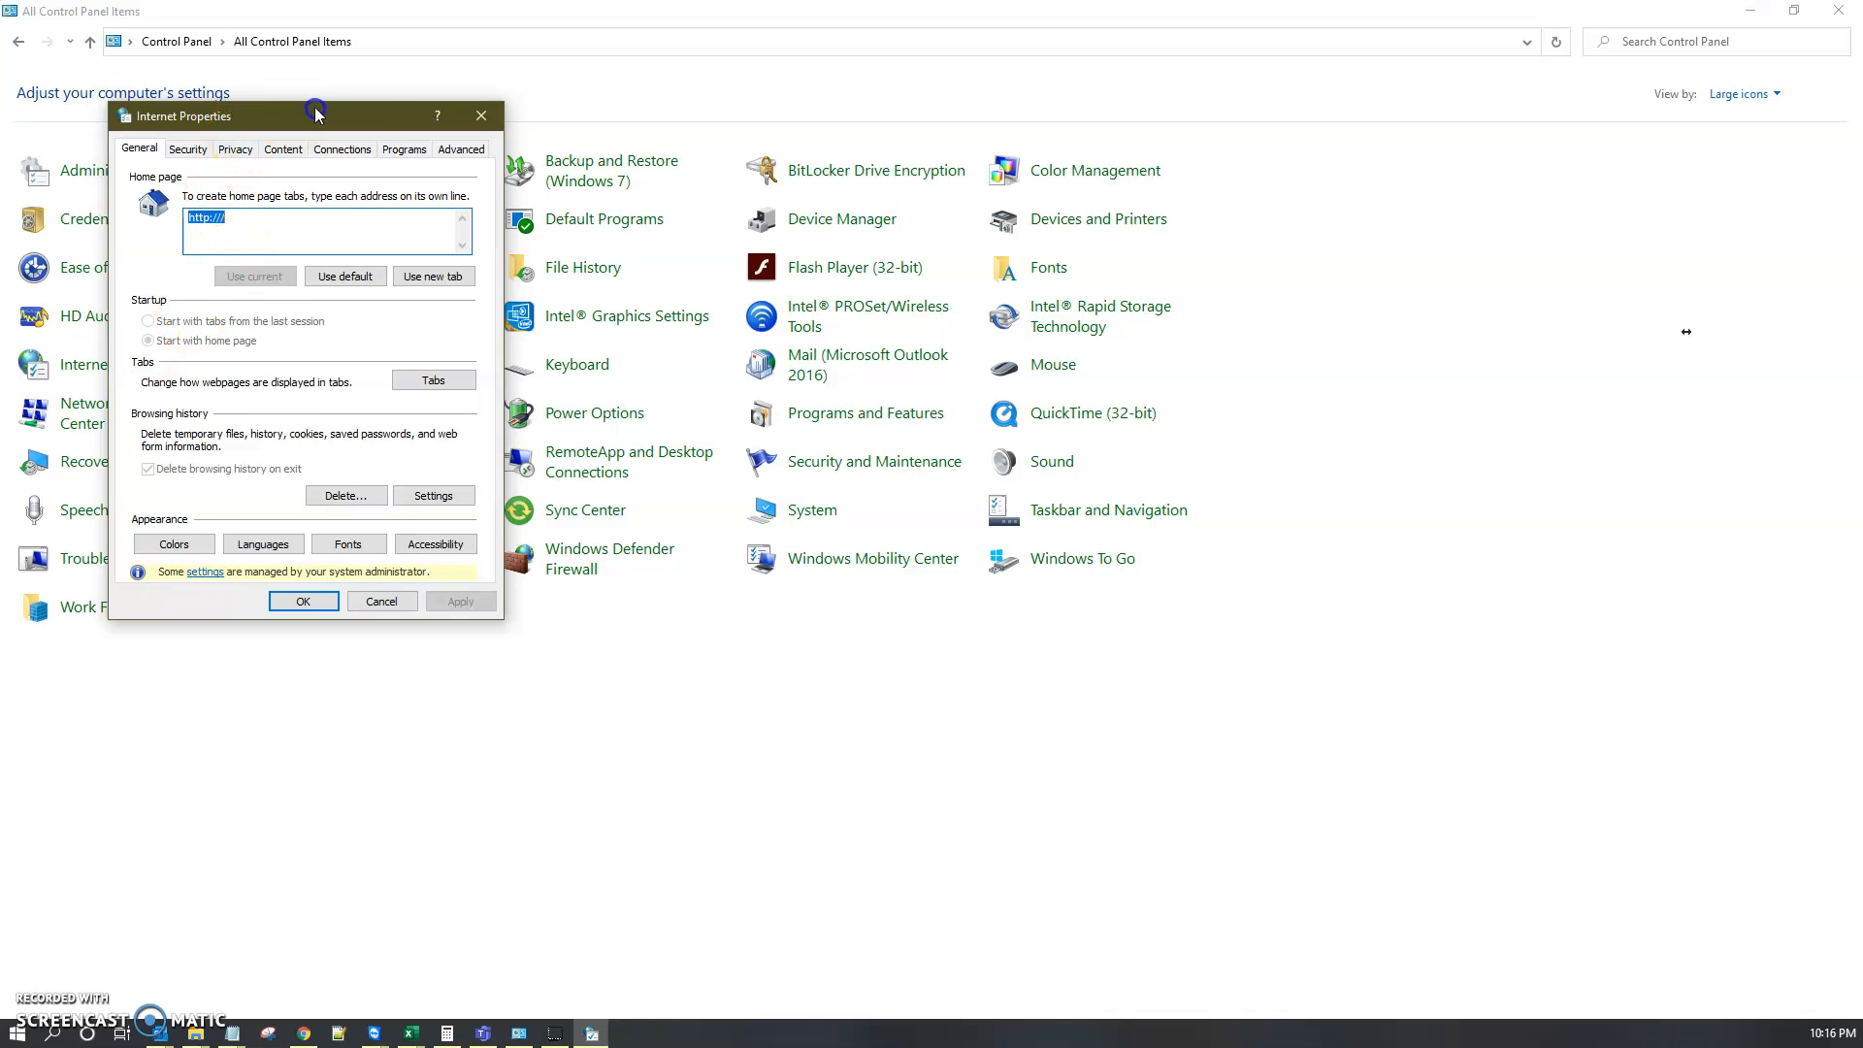
{"action": "left_click_drag", "start_coordinate": [315, 114], "coordinate": [439, 116]}
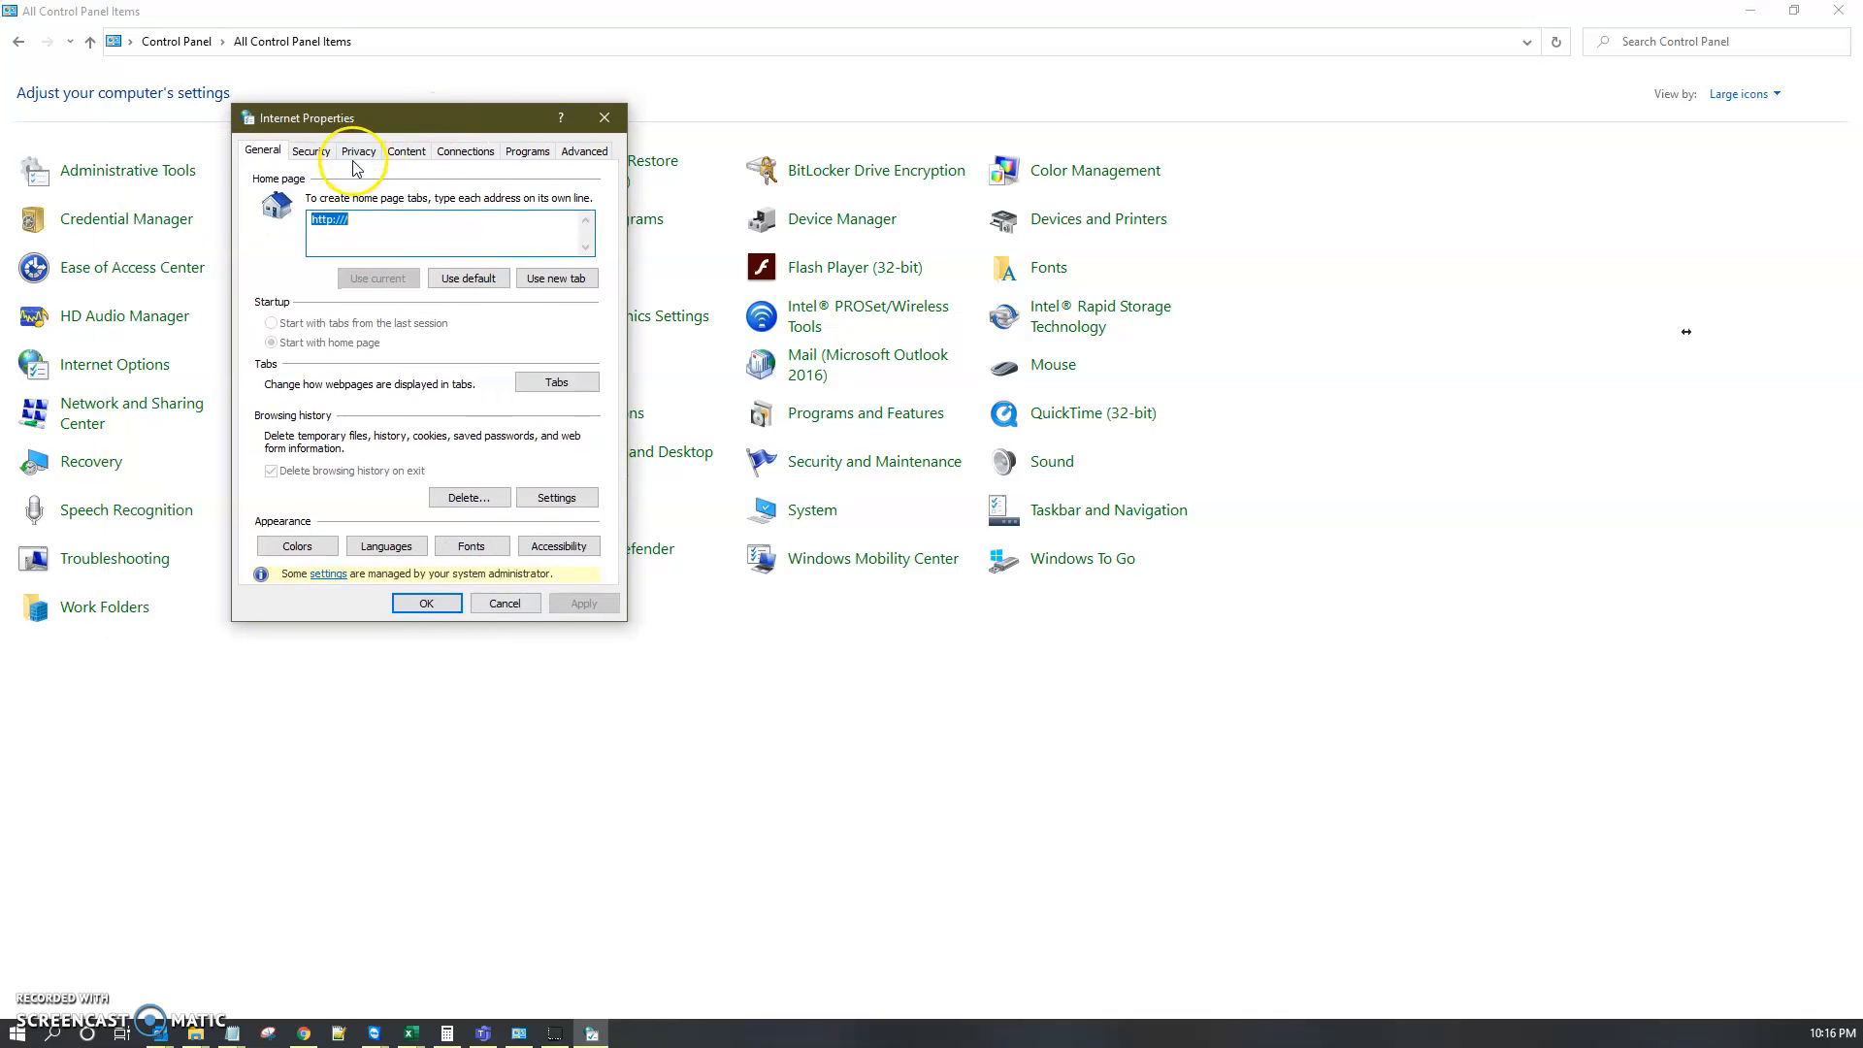
{"action": "left_click", "coordinate": [474, 153]}
{"action": "left_click", "coordinate": [554, 499]}
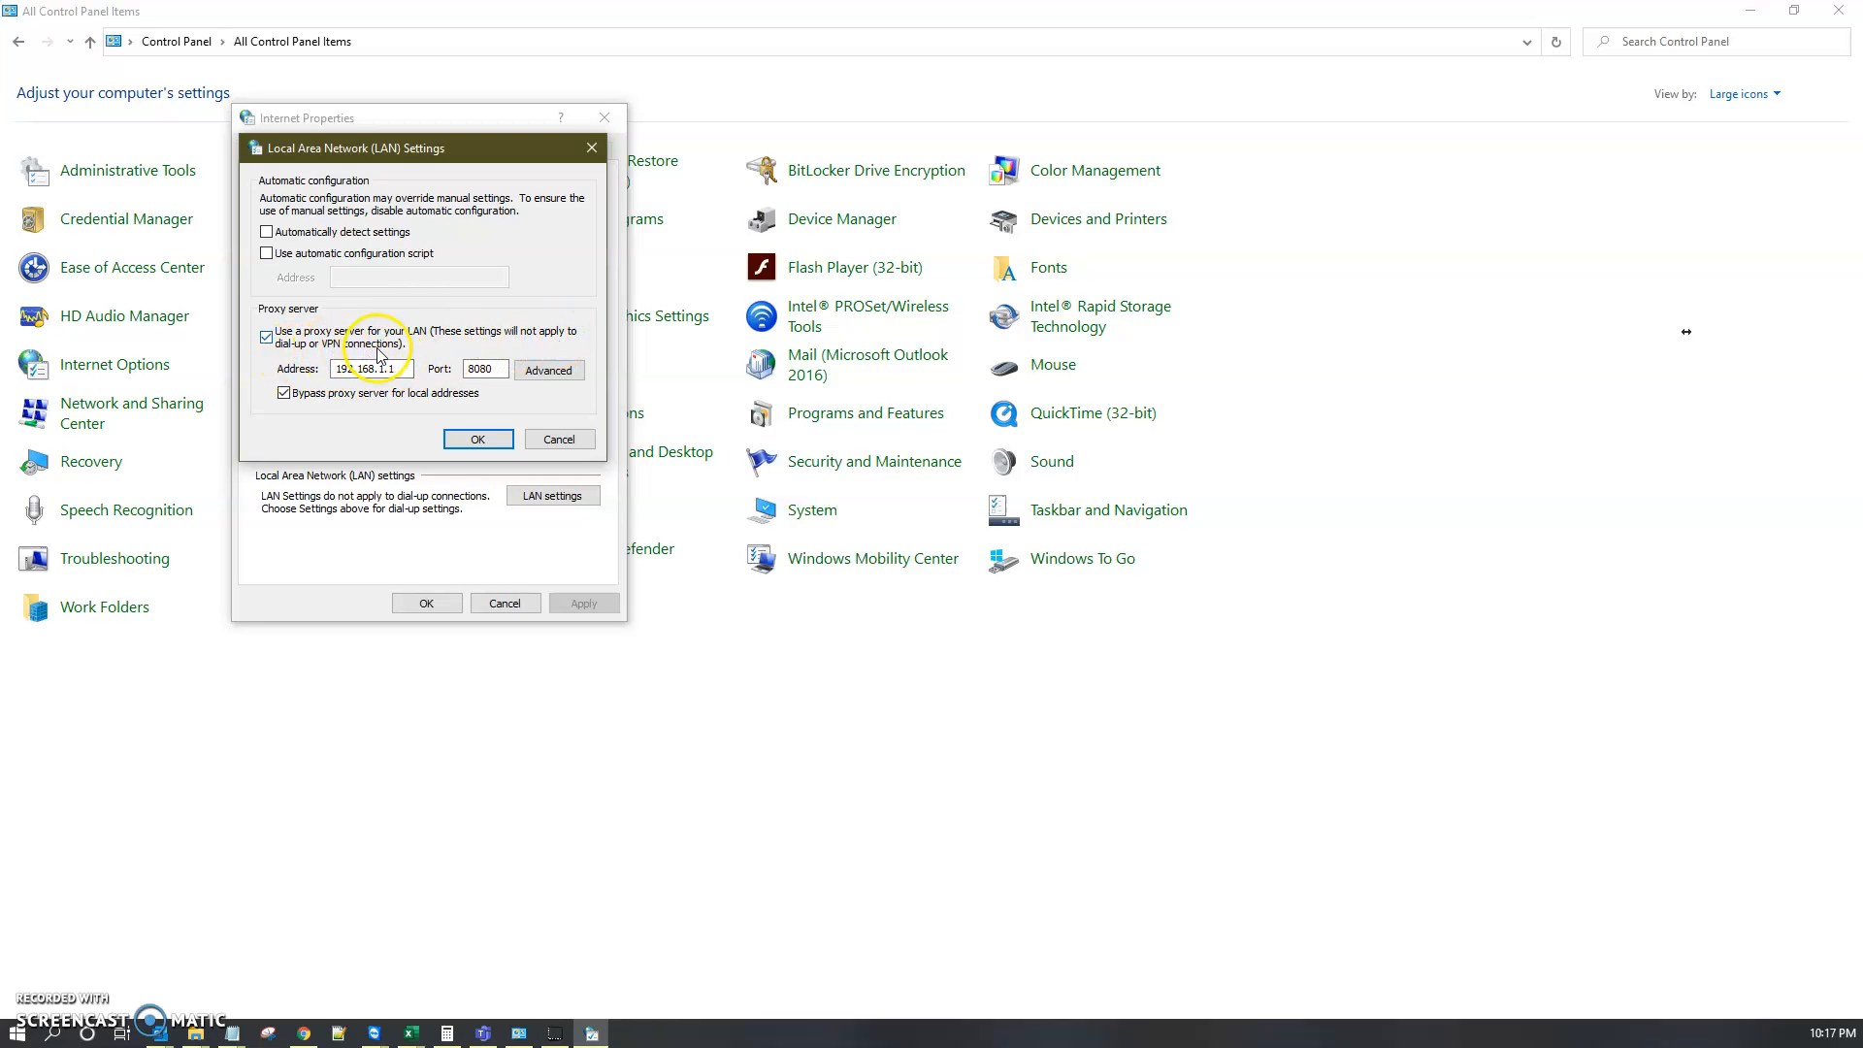
{"action": "left_click", "coordinate": [423, 347]}
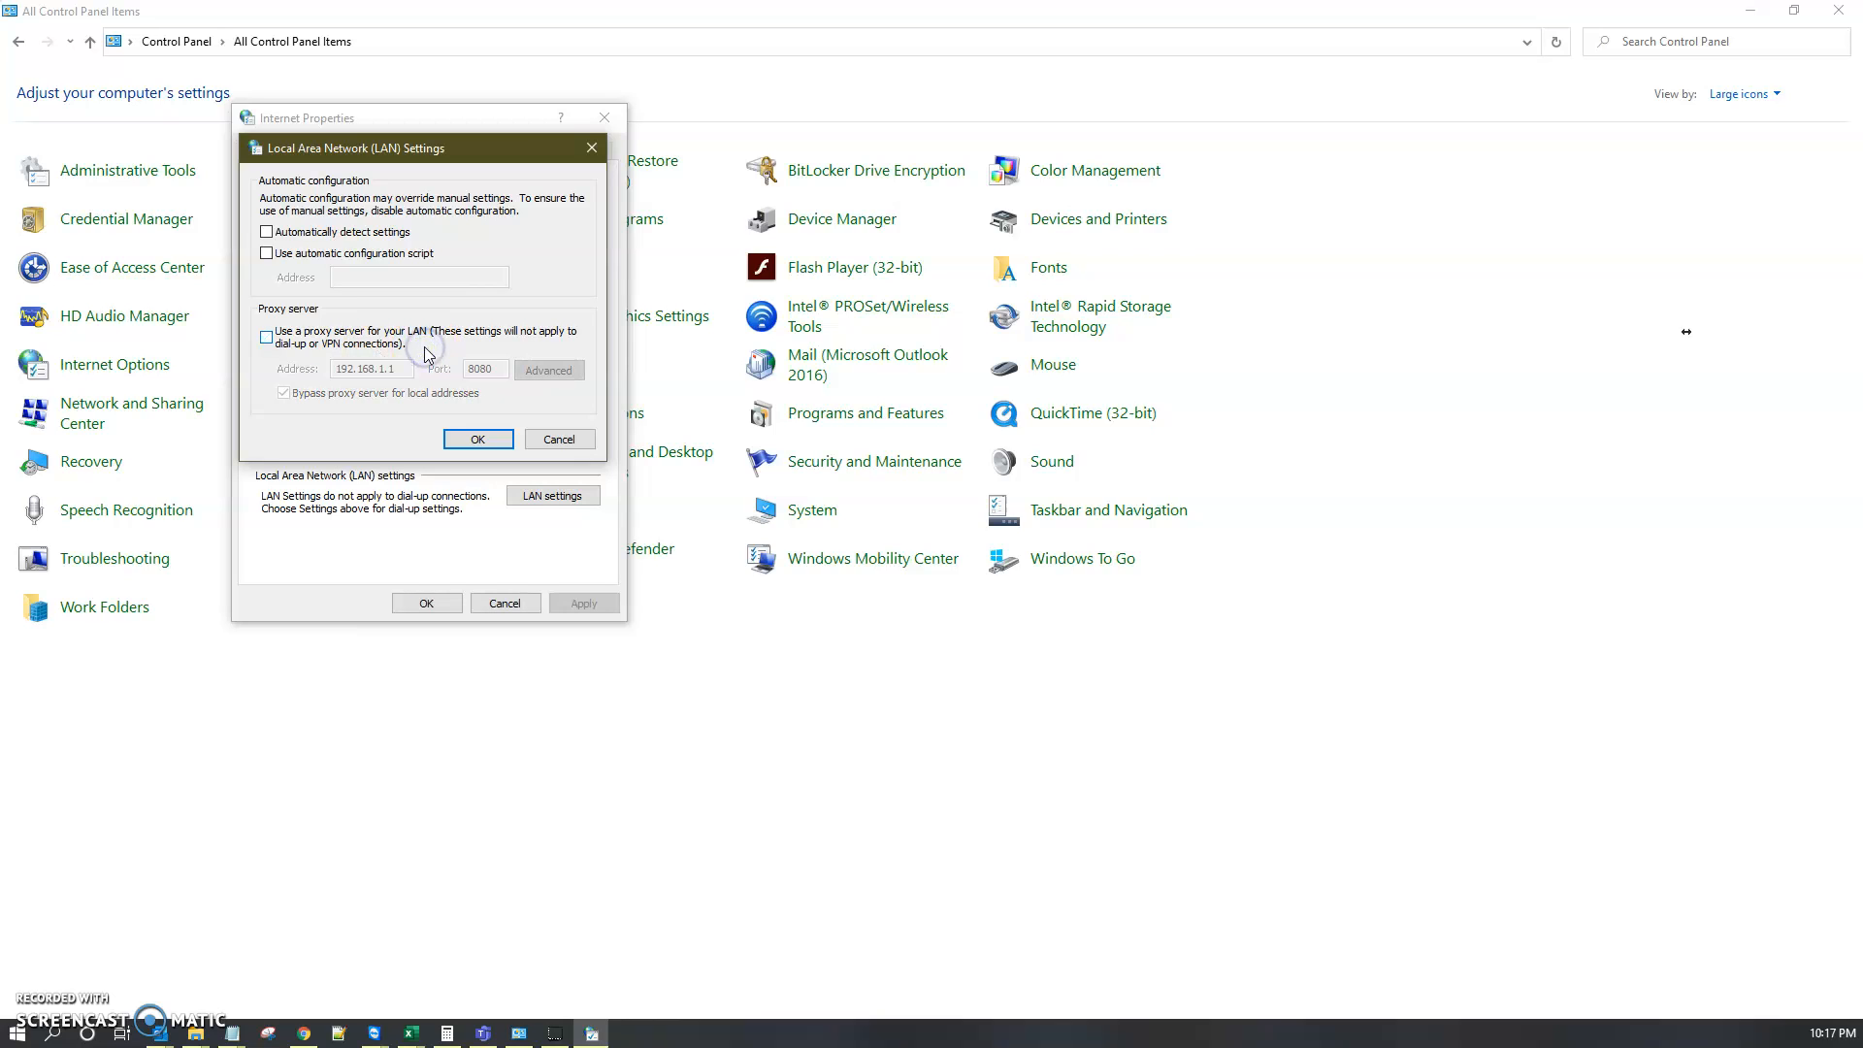
{"action": "left_click", "coordinate": [373, 336]}
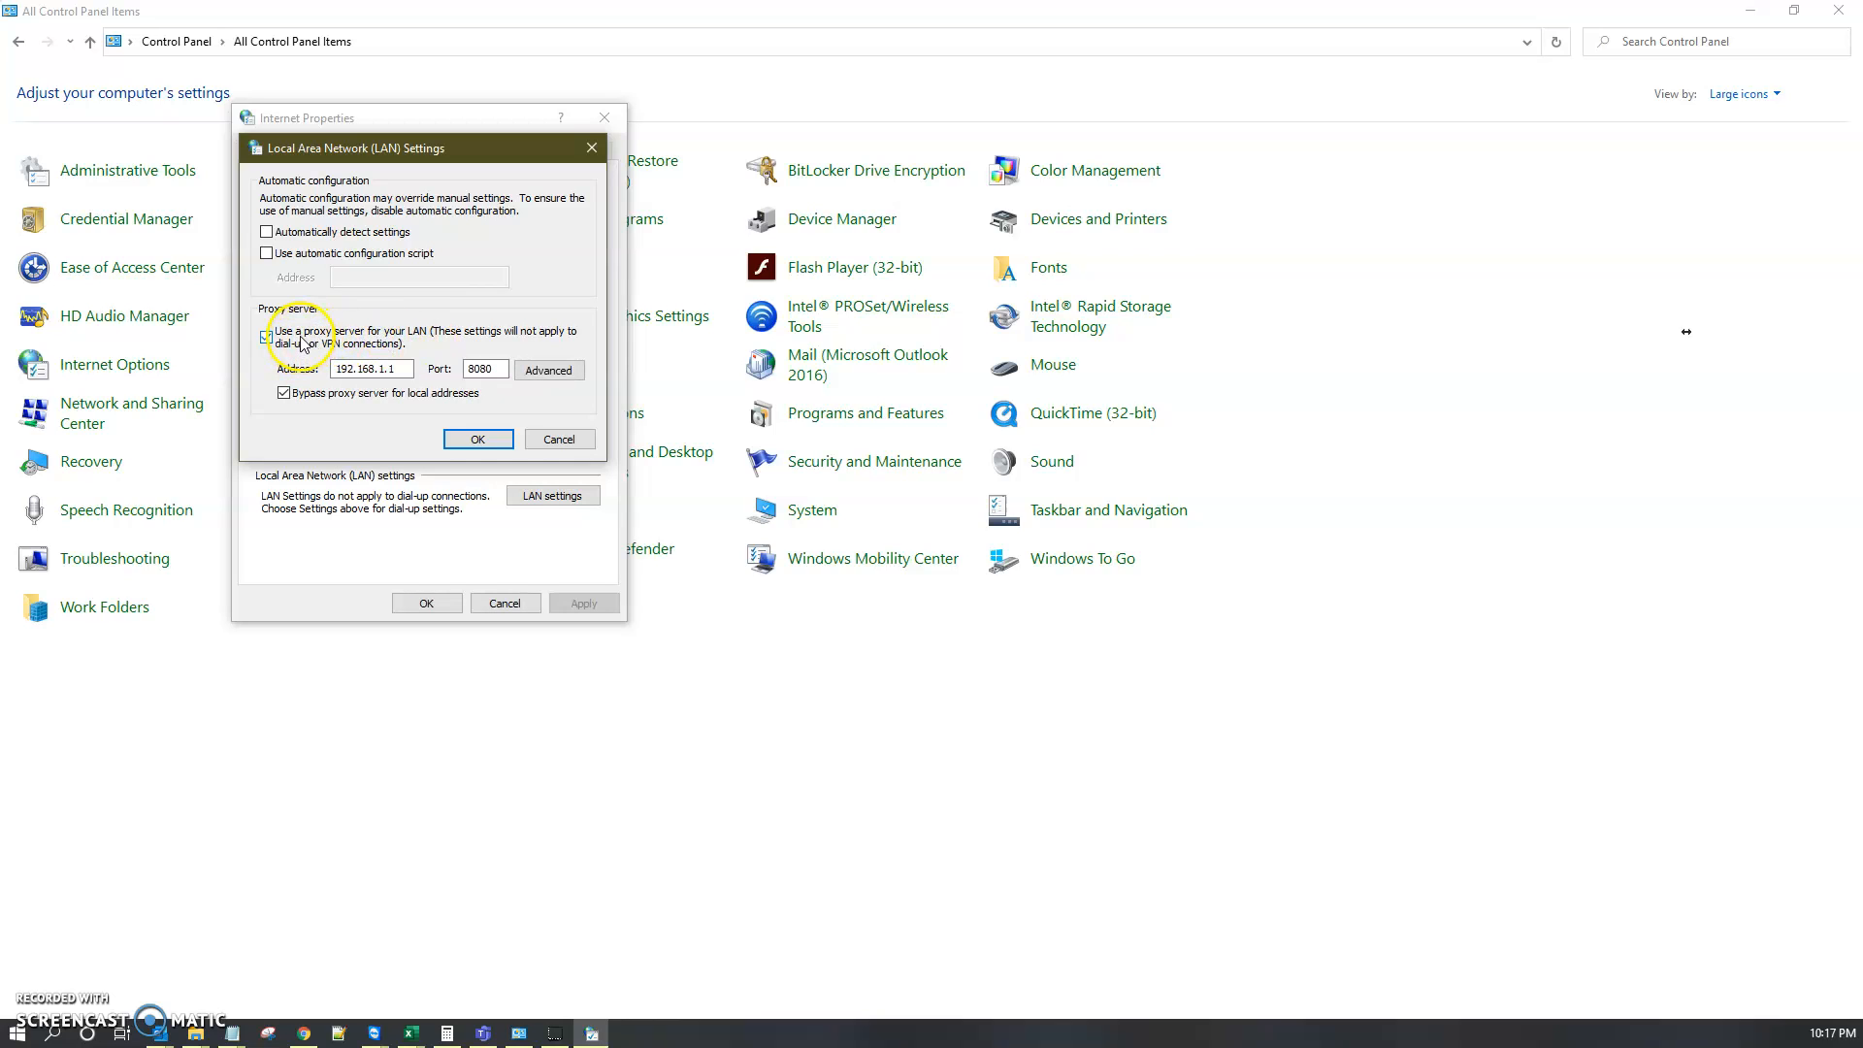
{"action": "left_click", "coordinate": [475, 439]}
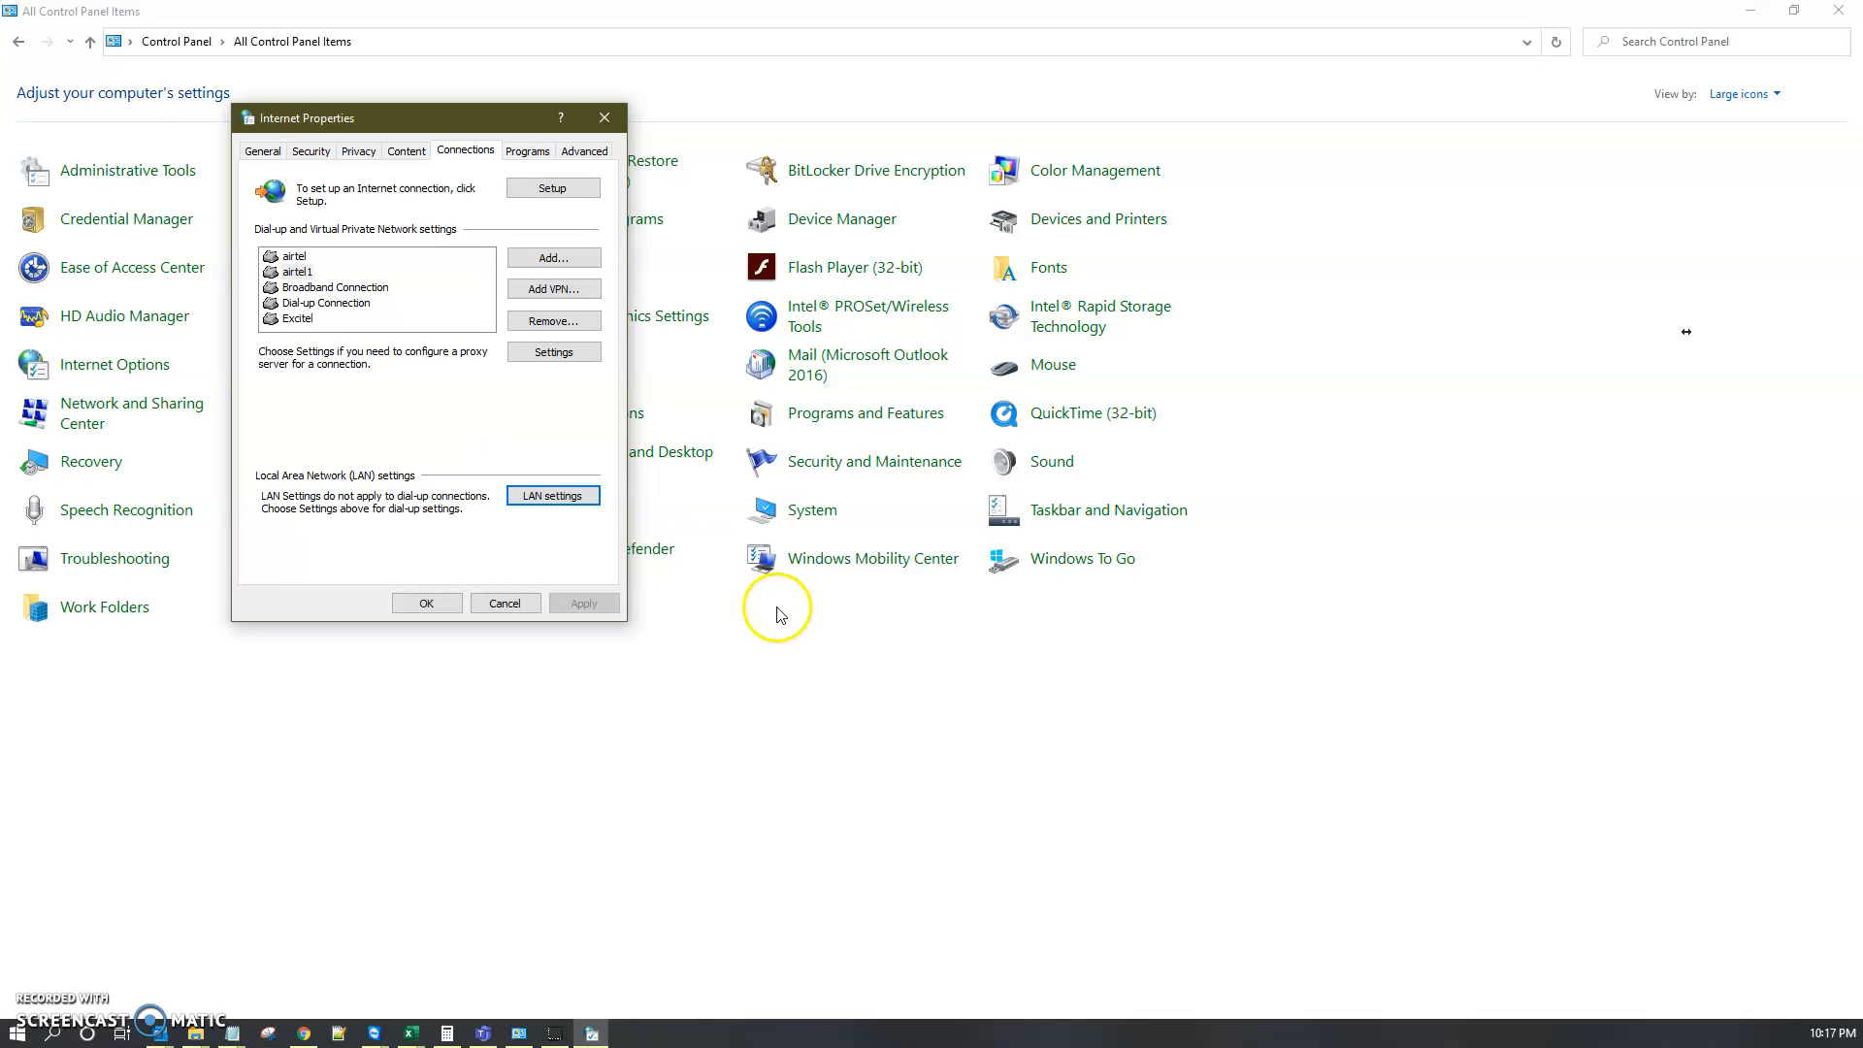
Step: Reopen the LAN settings to review the proxy address and port, then close both the LAN settings and Internet Properties
{"action": "left_click", "coordinate": [565, 507]}
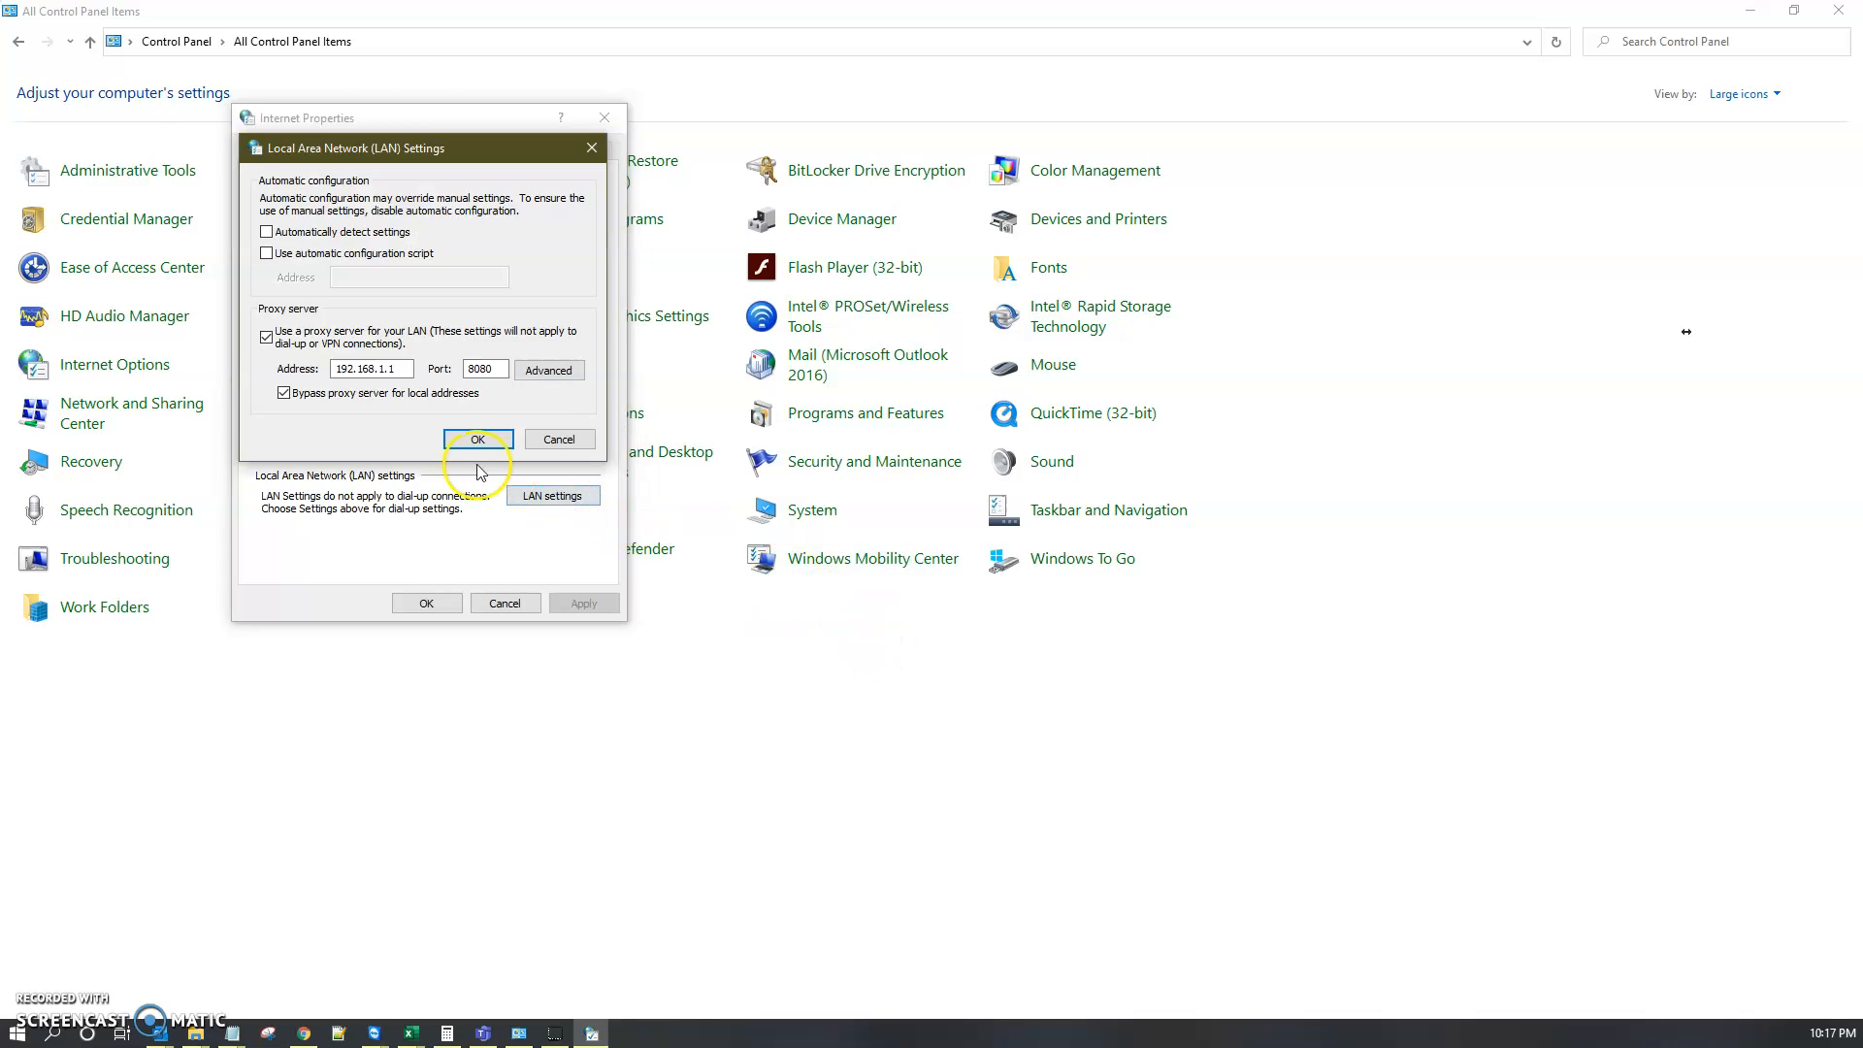
{"action": "left_click_drag", "start_coordinate": [408, 369], "coordinate": [277, 377]}
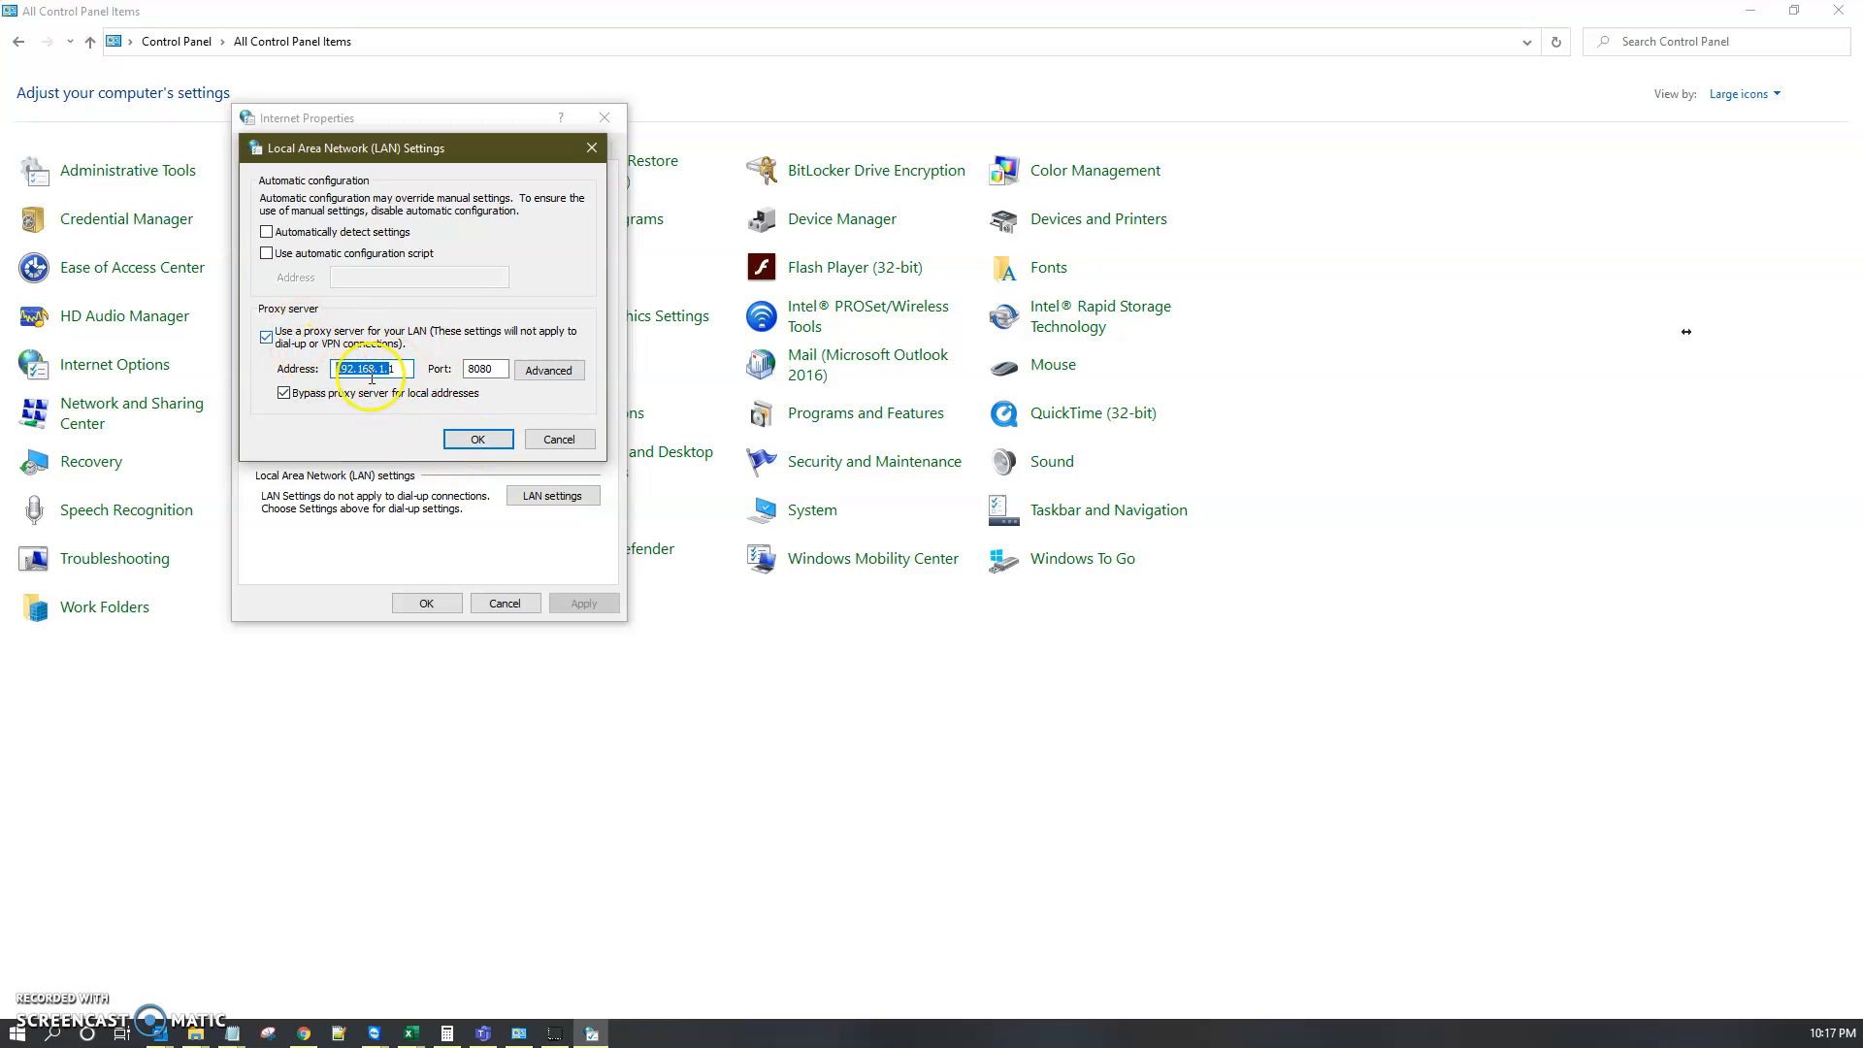
{"action": "left_click_drag", "start_coordinate": [407, 369], "coordinate": [344, 357]}
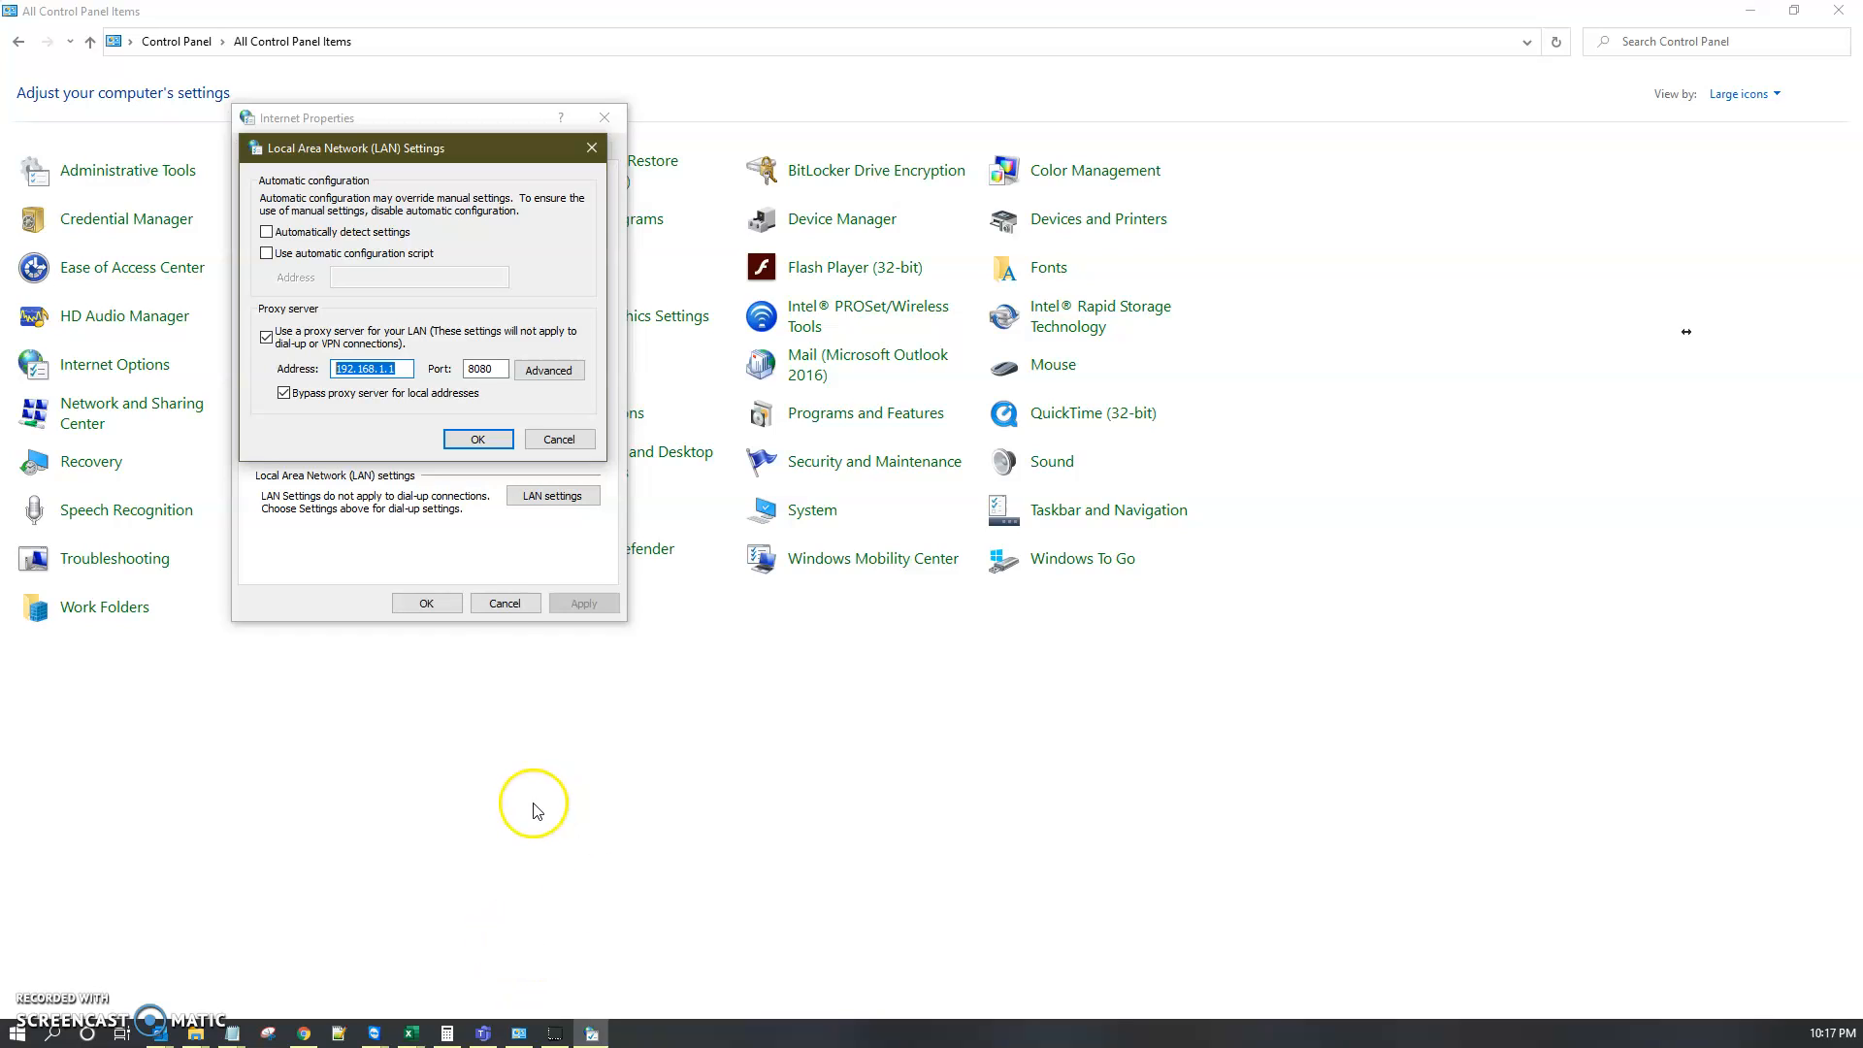
{"action": "left_click", "coordinate": [479, 440]}
{"action": "left_click", "coordinate": [404, 602]}
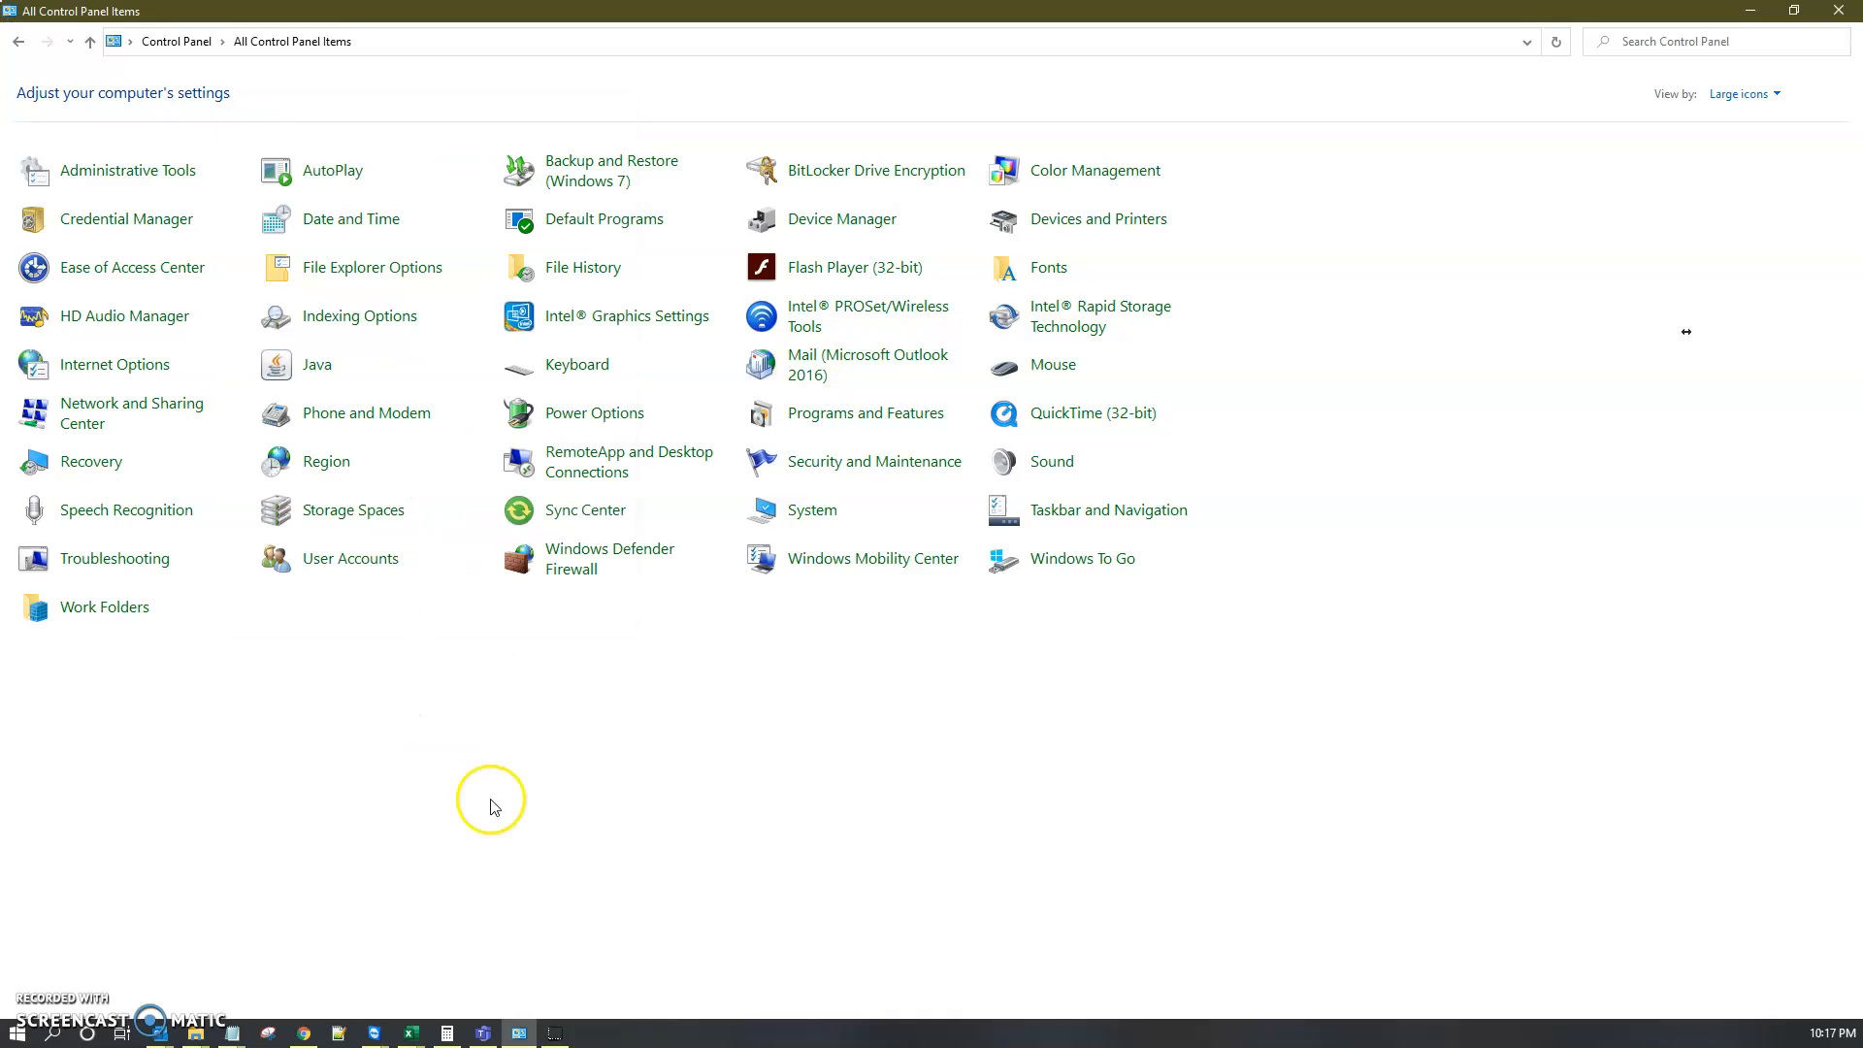
{"action": "left_click", "coordinate": [553, 1034]}
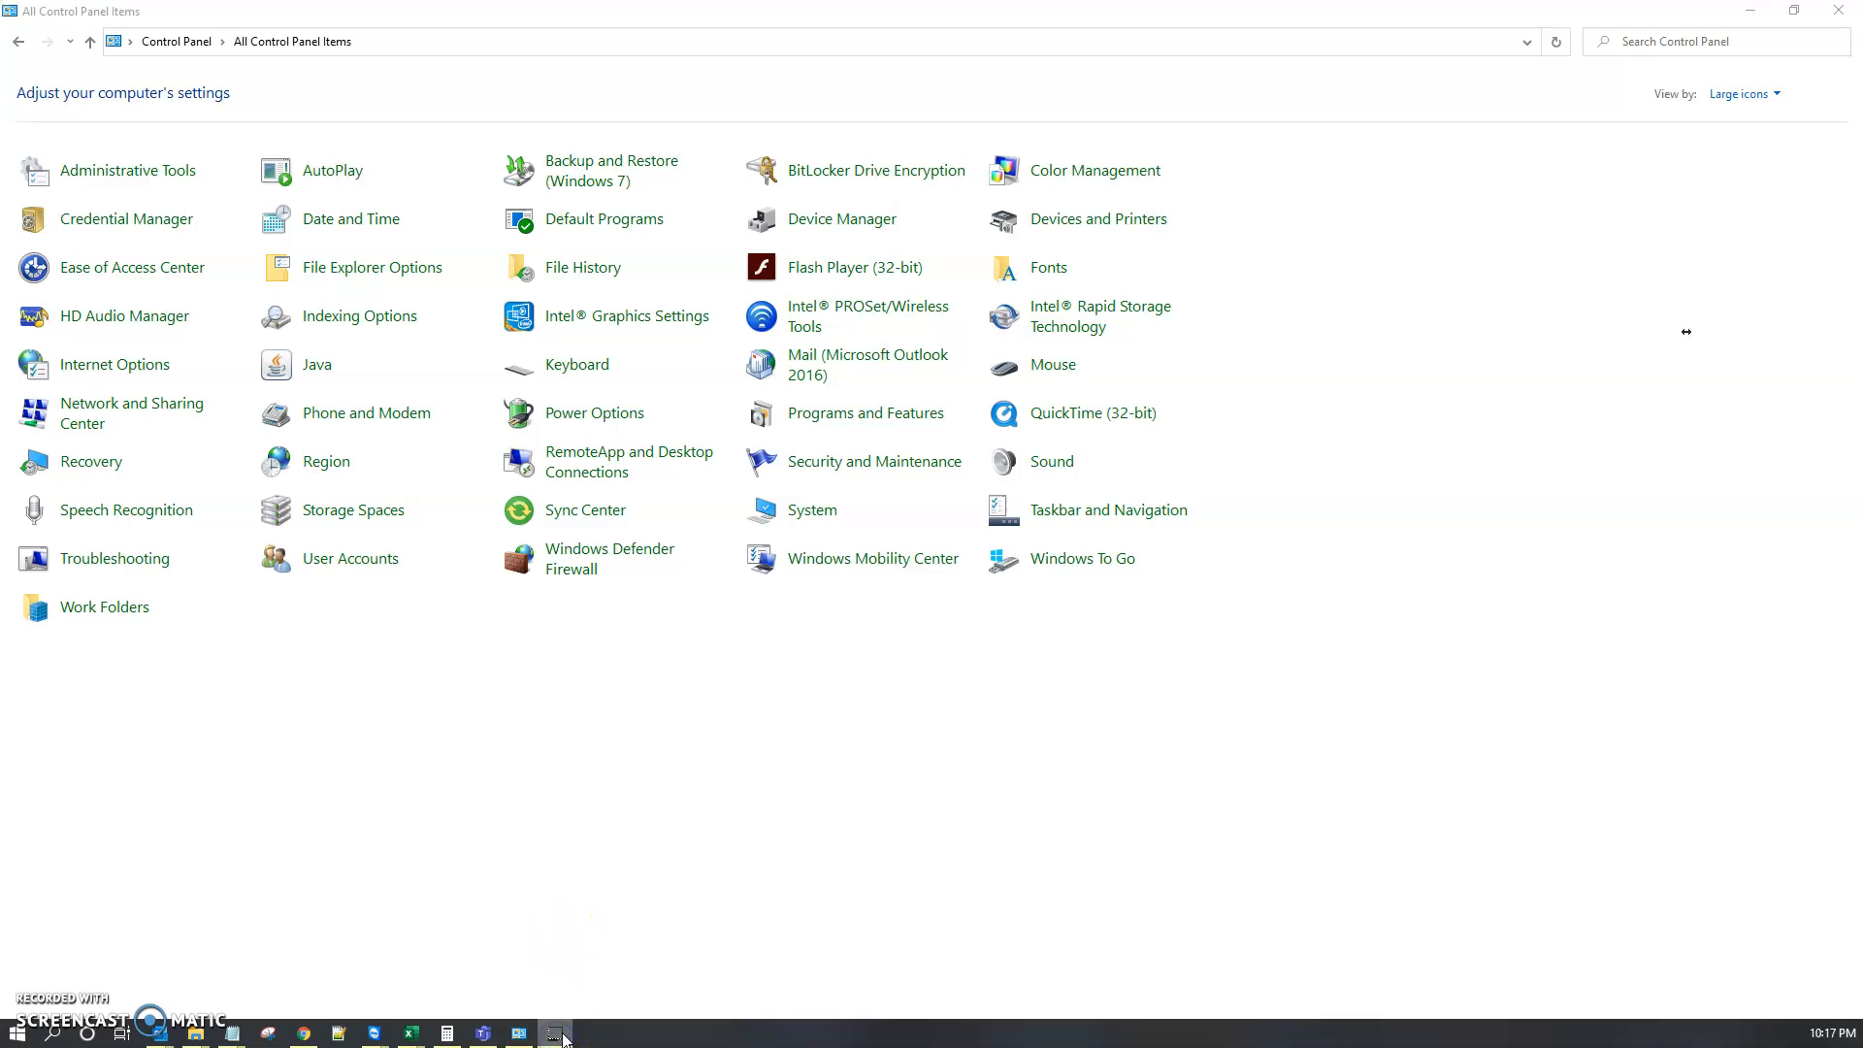
{"action": "right_click", "coordinate": [566, 1037]}
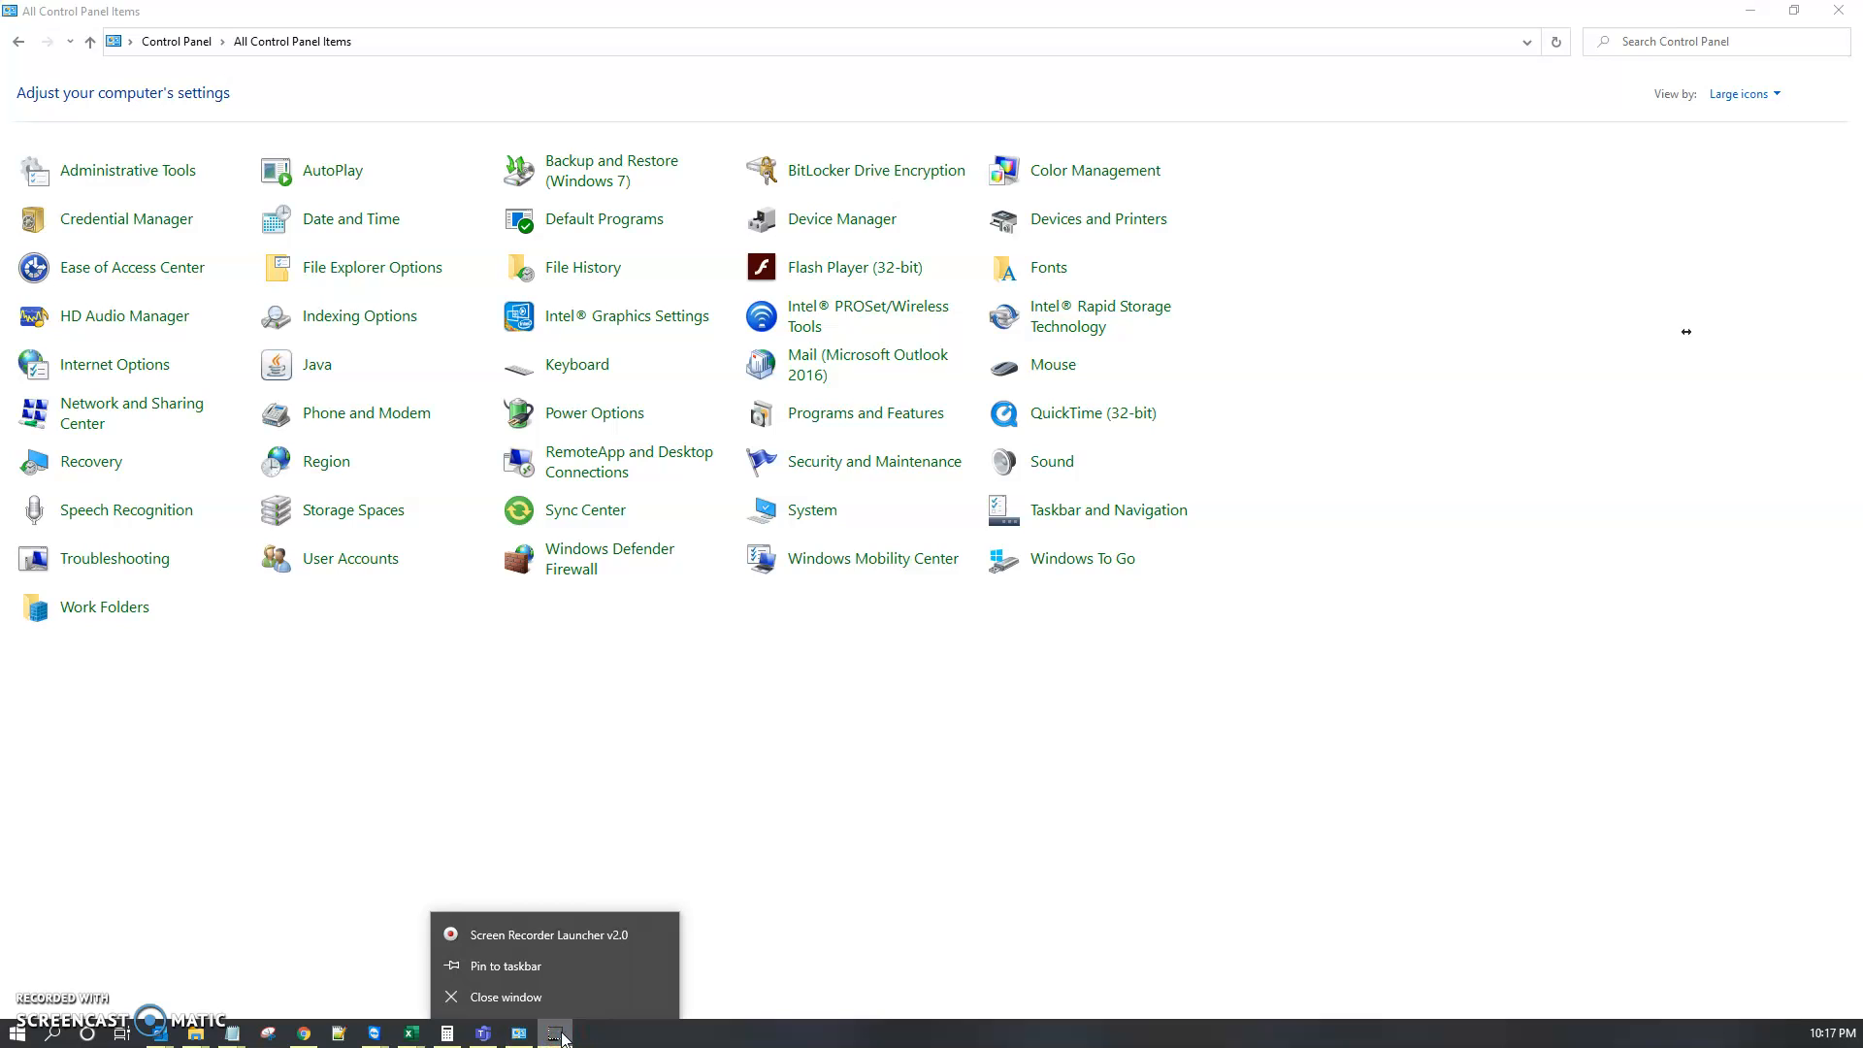
{"action": "left_click", "coordinate": [550, 935]}
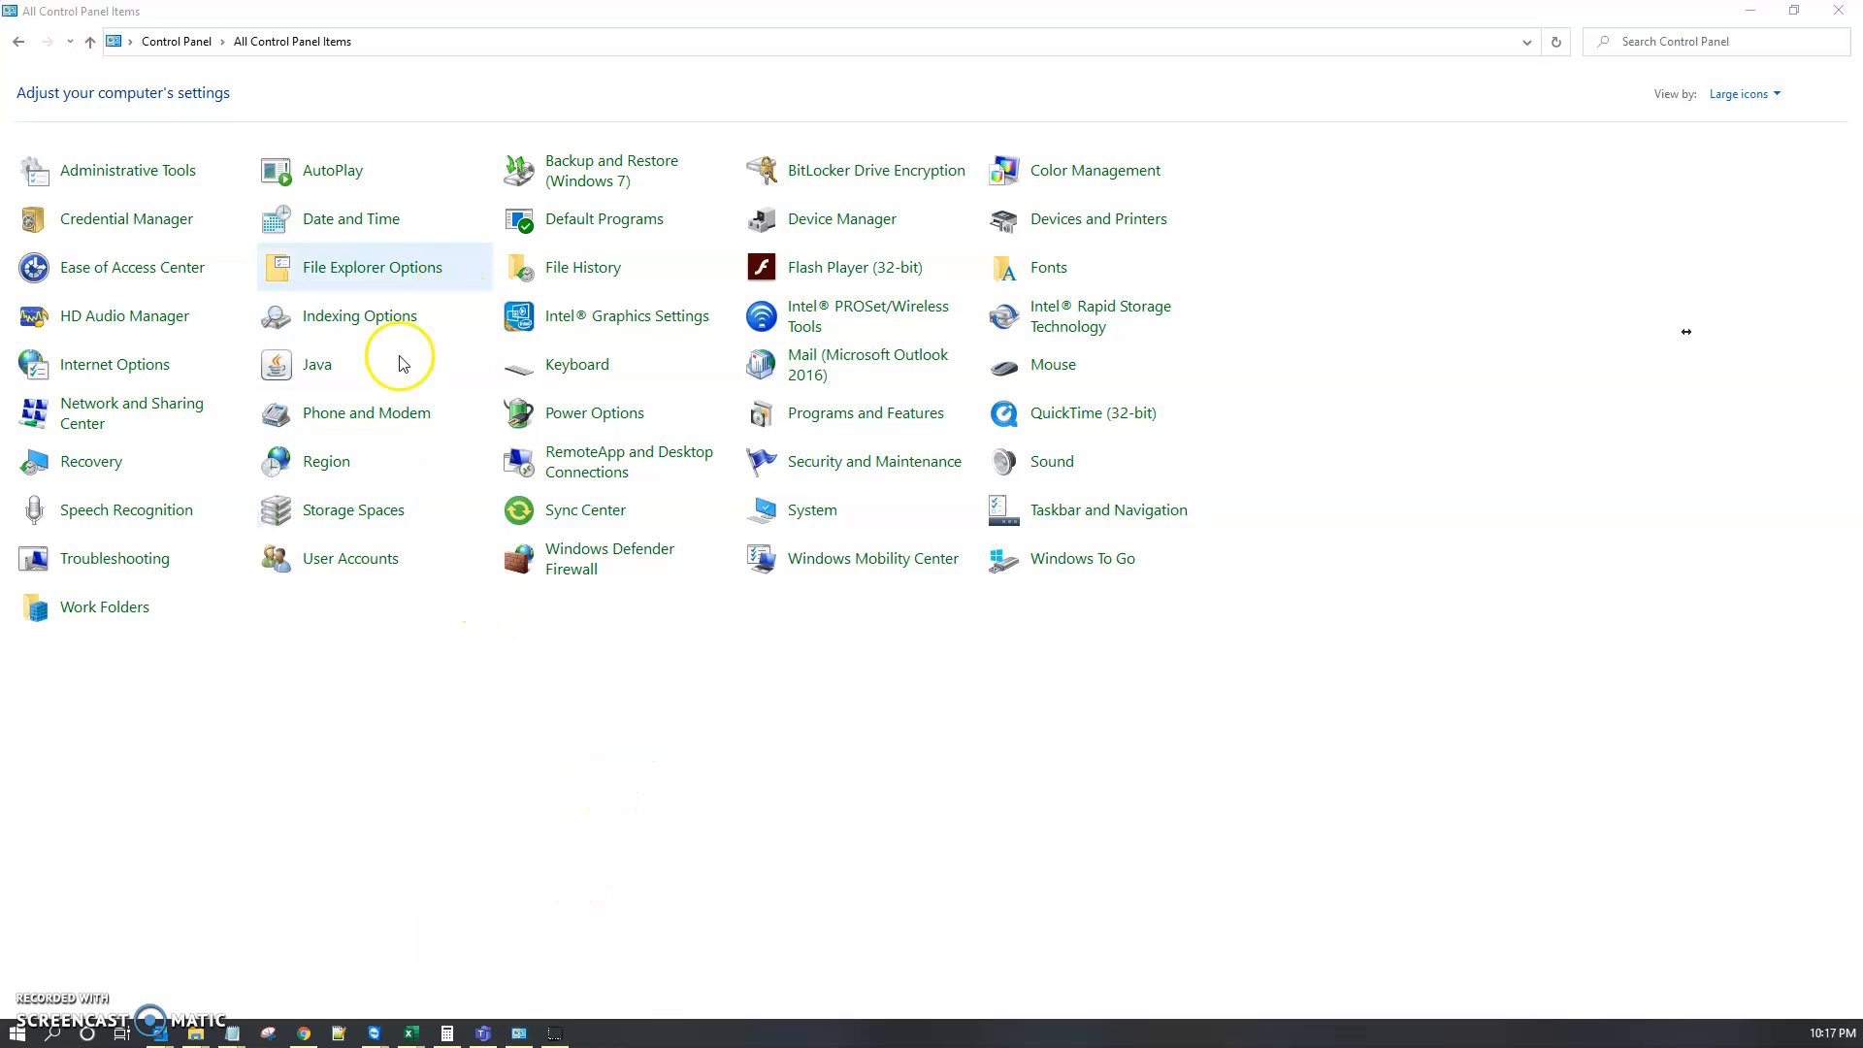
{"action": "mouse_move", "coordinate": [556, 1038]}
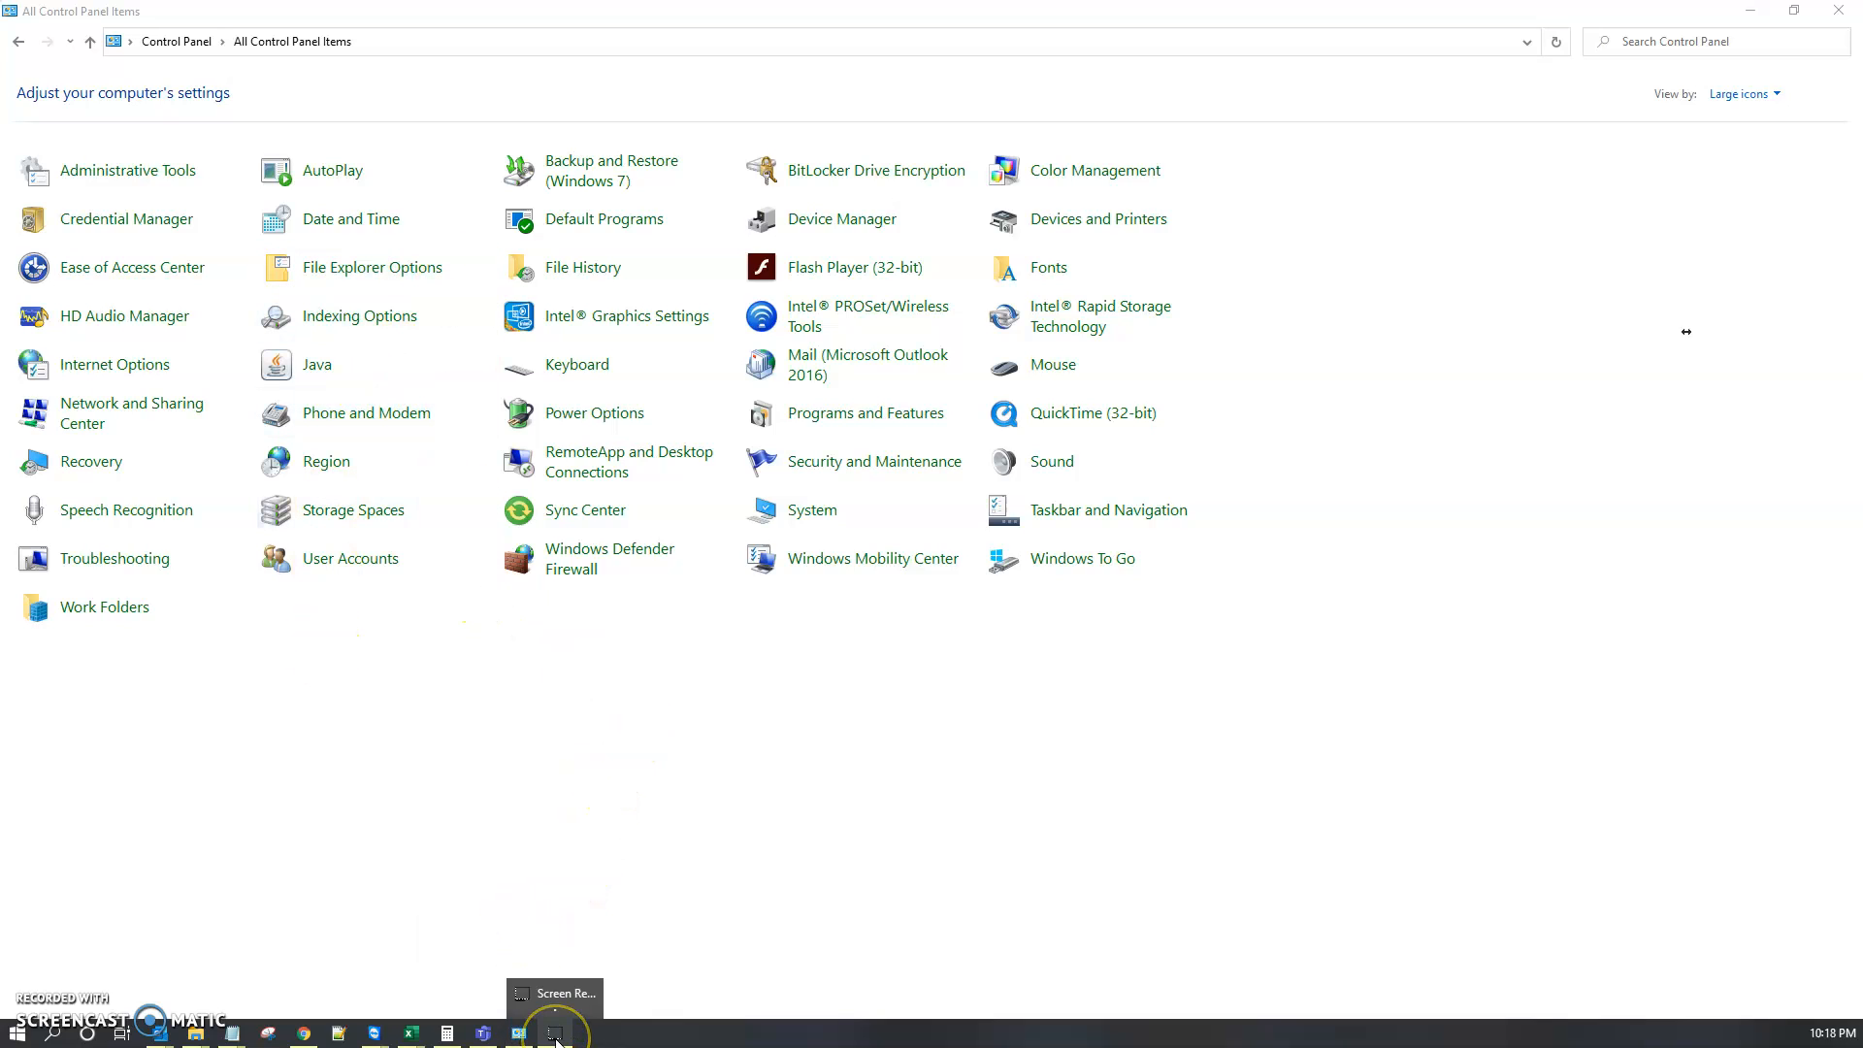